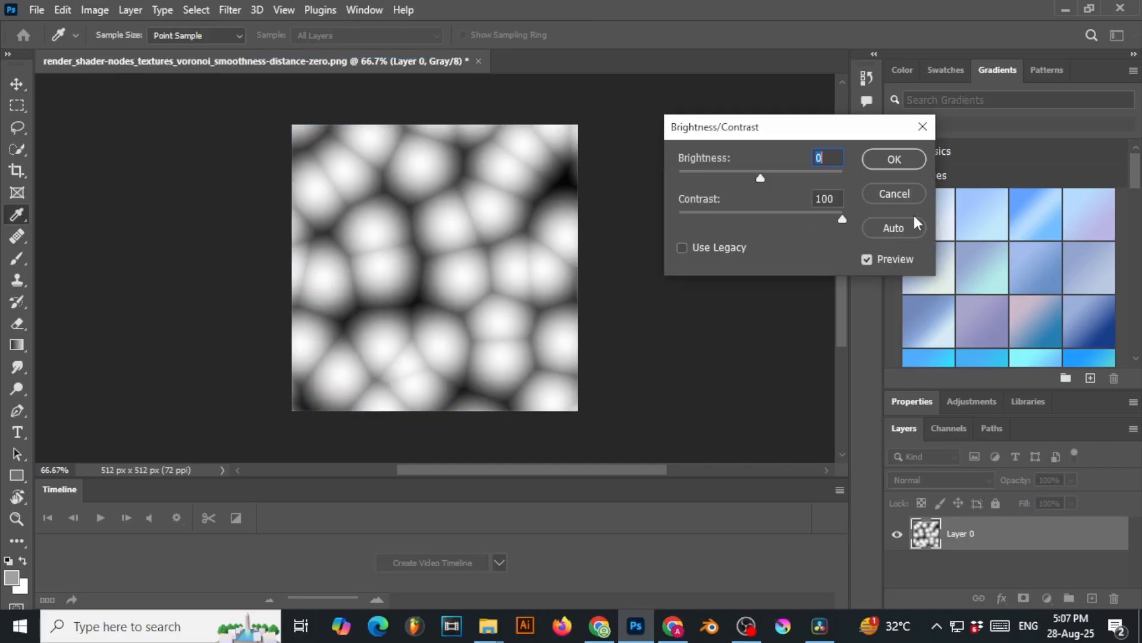
# Raise Layer 0's brightness to the maximum with Brightness/Contrast, and set its blend mode to Screen above the orange colour fill
pyautogui.press('Tab')
pyautogui.moveTo(760, 180); pyautogui.dragTo(881, 189)
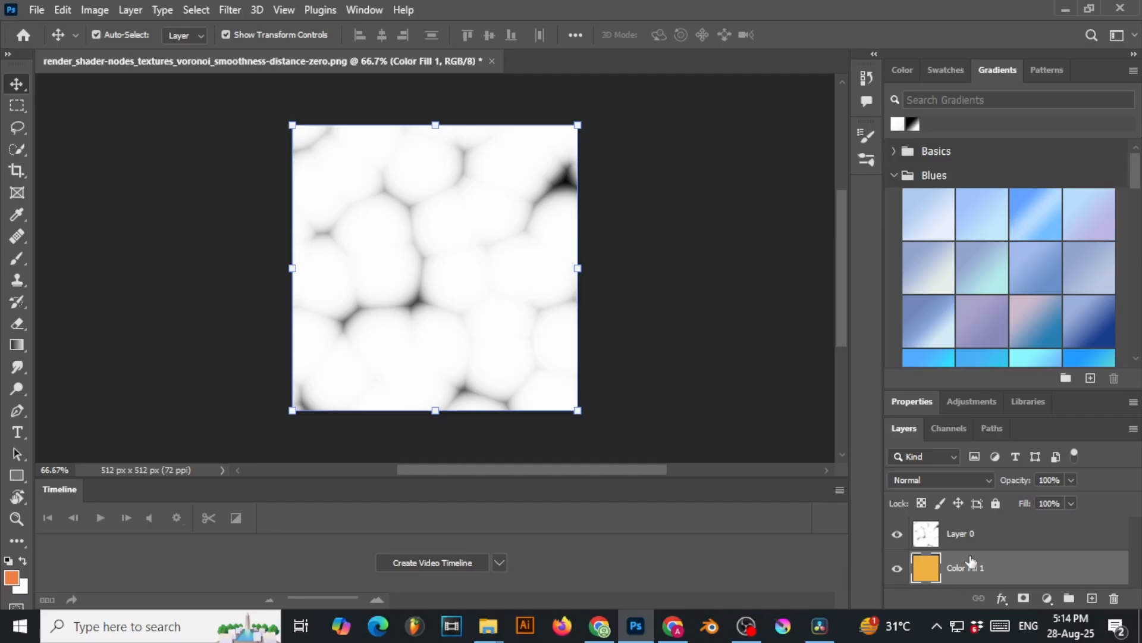
pyautogui.click(955, 540)
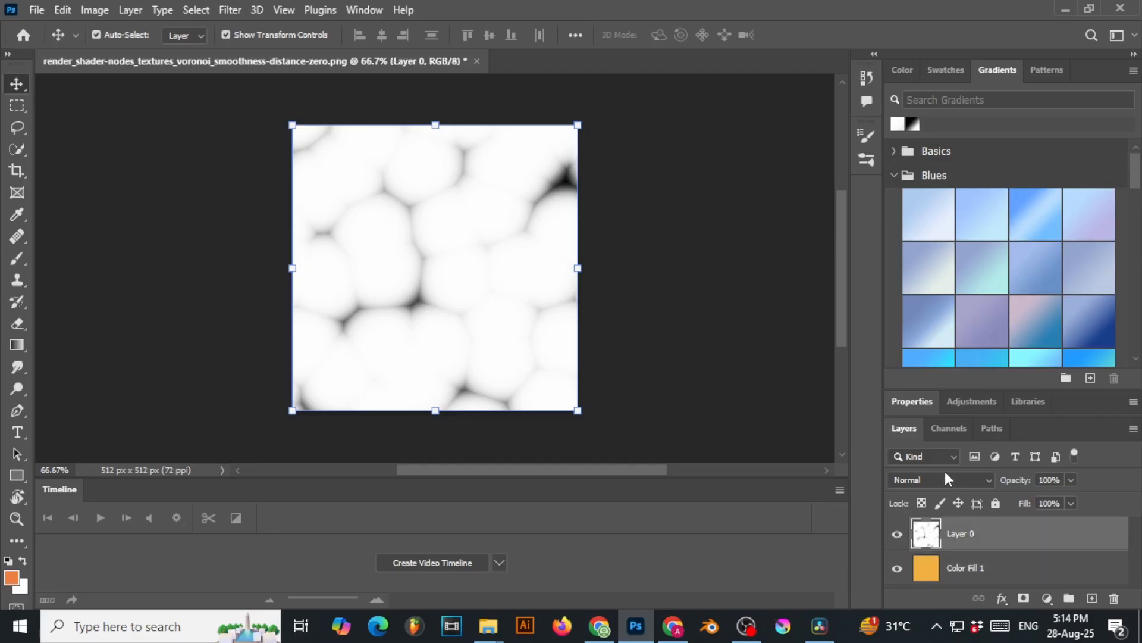
pyautogui.click(944, 480)
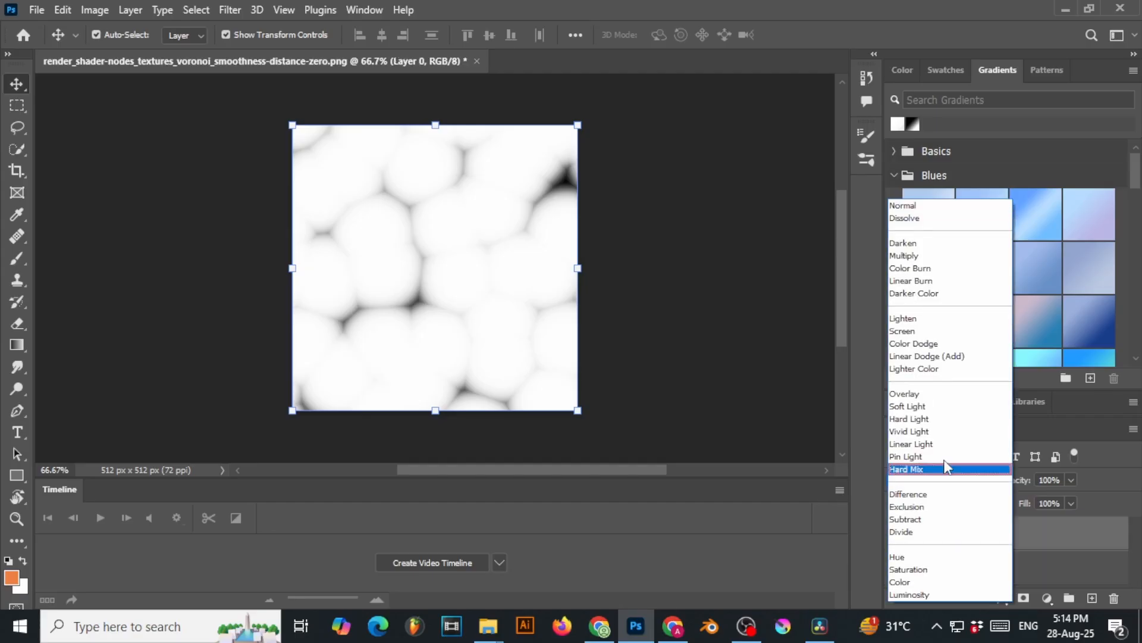
pyautogui.click(920, 331)
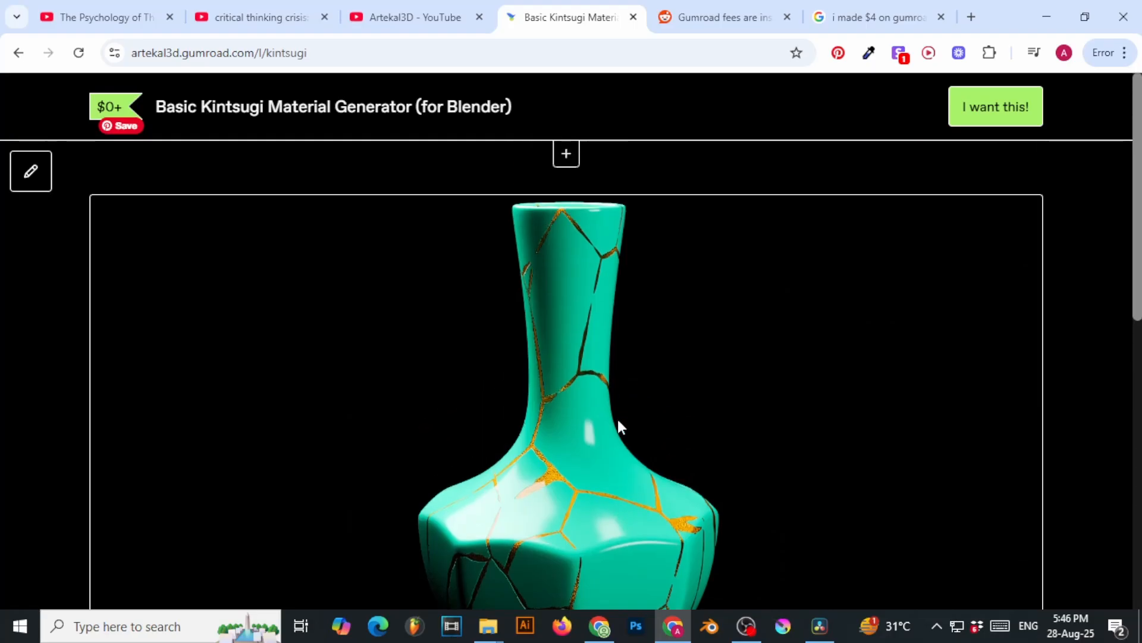
# Switch to the browser and review the preview image, title and description on the Basic Kintsugi Material Generator product page
pyautogui.scroll(-5, 618, 419)
pyautogui.scroll(-3, 618, 419)
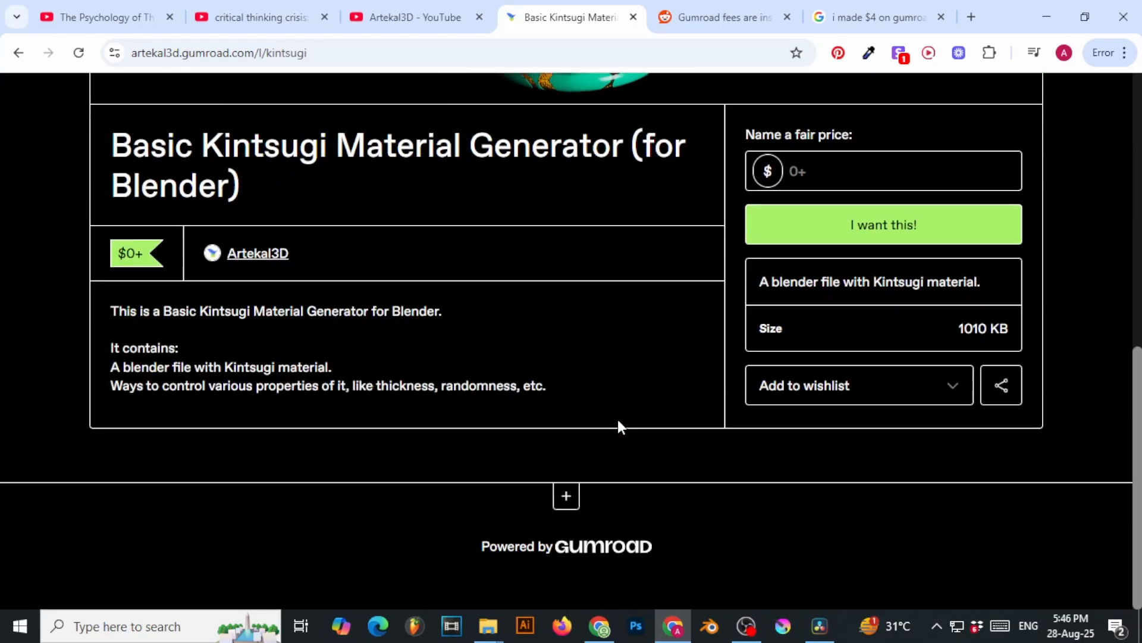
pyautogui.scroll(3, 616, 416)
pyautogui.scroll(4, 617, 417)
pyautogui.scroll(-7, 618, 420)
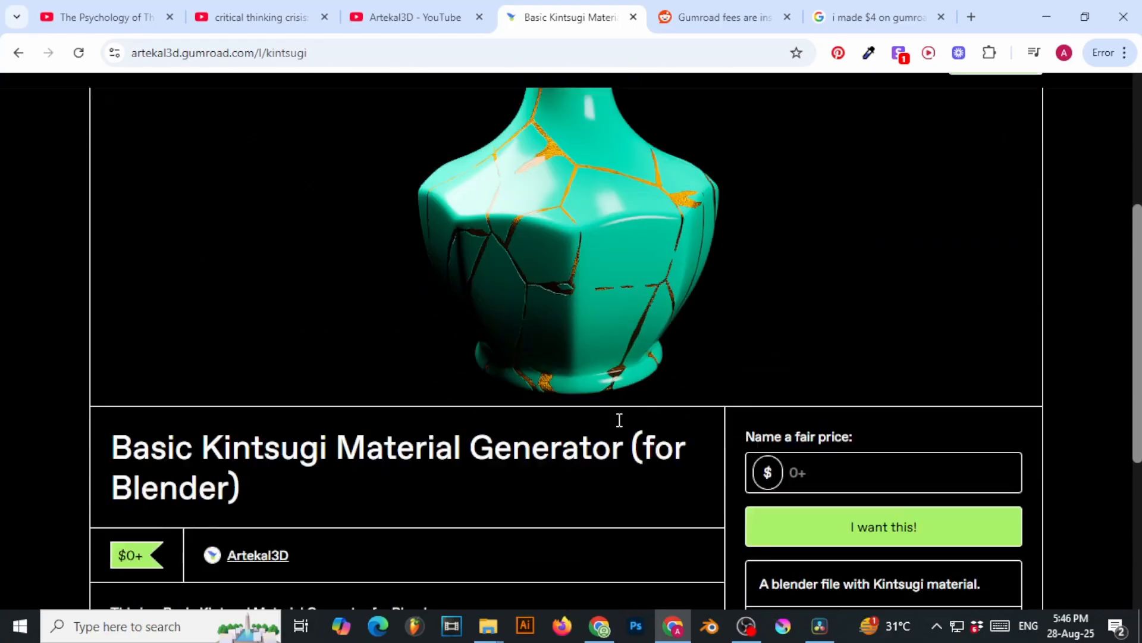
pyautogui.scroll(3, 340, 384)
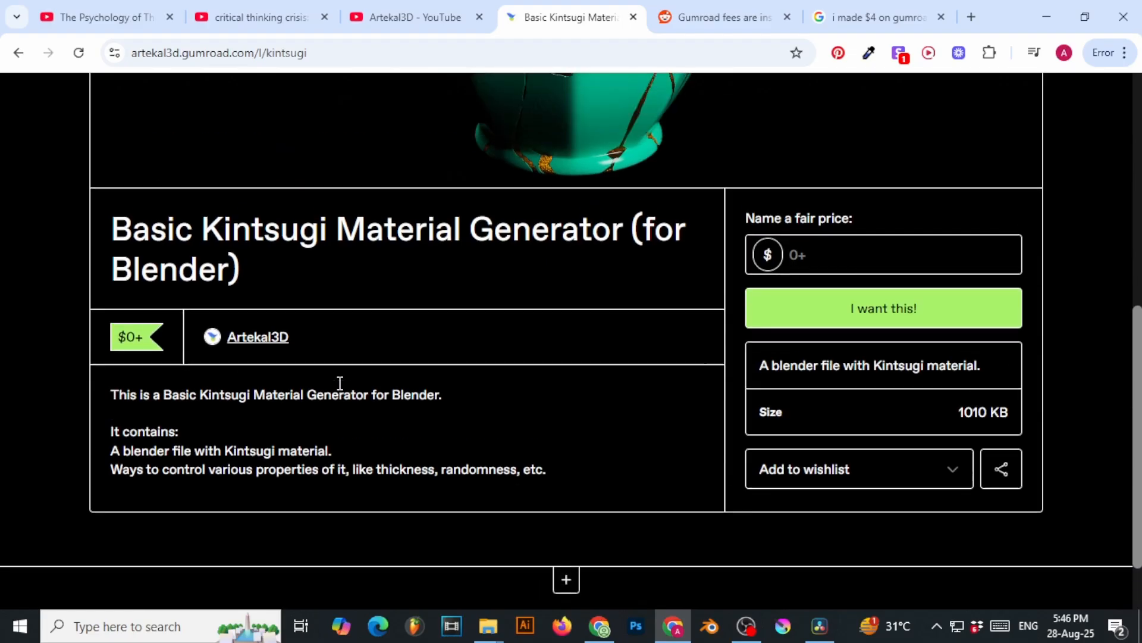
pyautogui.scroll(-1, 305, 393)
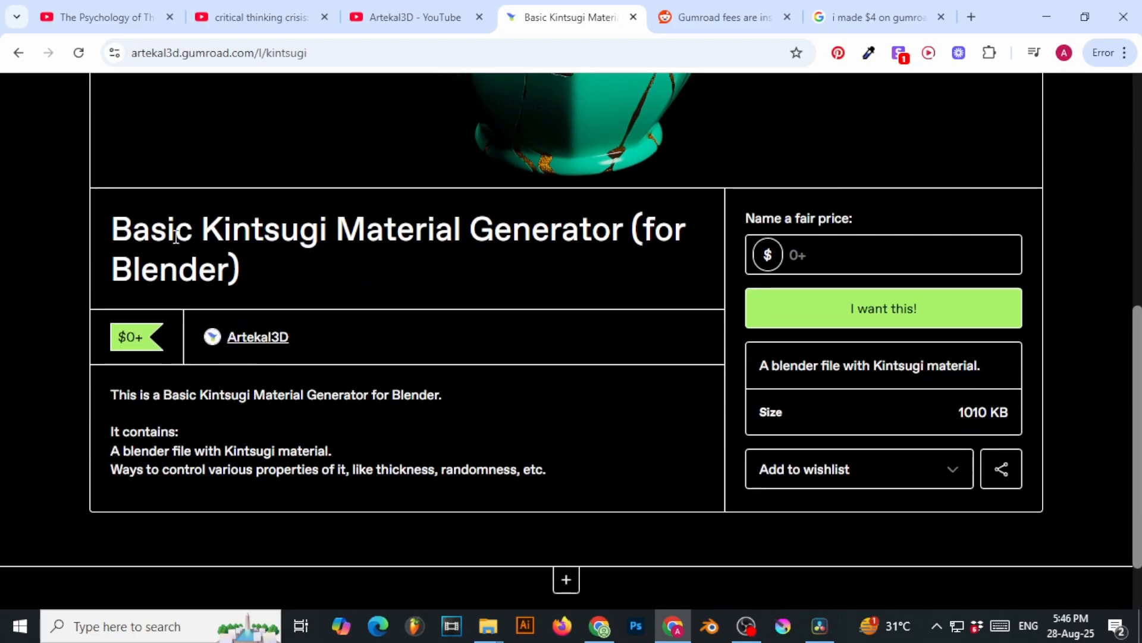
pyautogui.moveTo(175, 232); pyautogui.dragTo(304, 288)
# Try 69, 2 and 420 dollars as the fair price for the product and clear the amount again
pyautogui.click(830, 255)
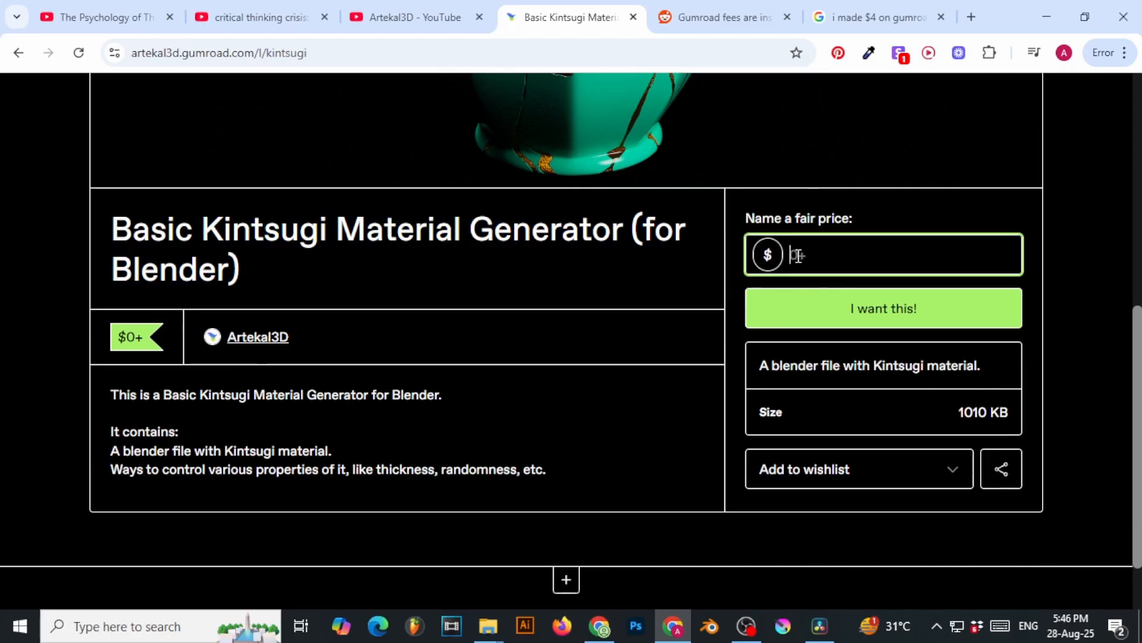
pyautogui.write('69')
pyautogui.press('BackSpace')
pyautogui.press('BackSpace')
pyautogui.write('2')
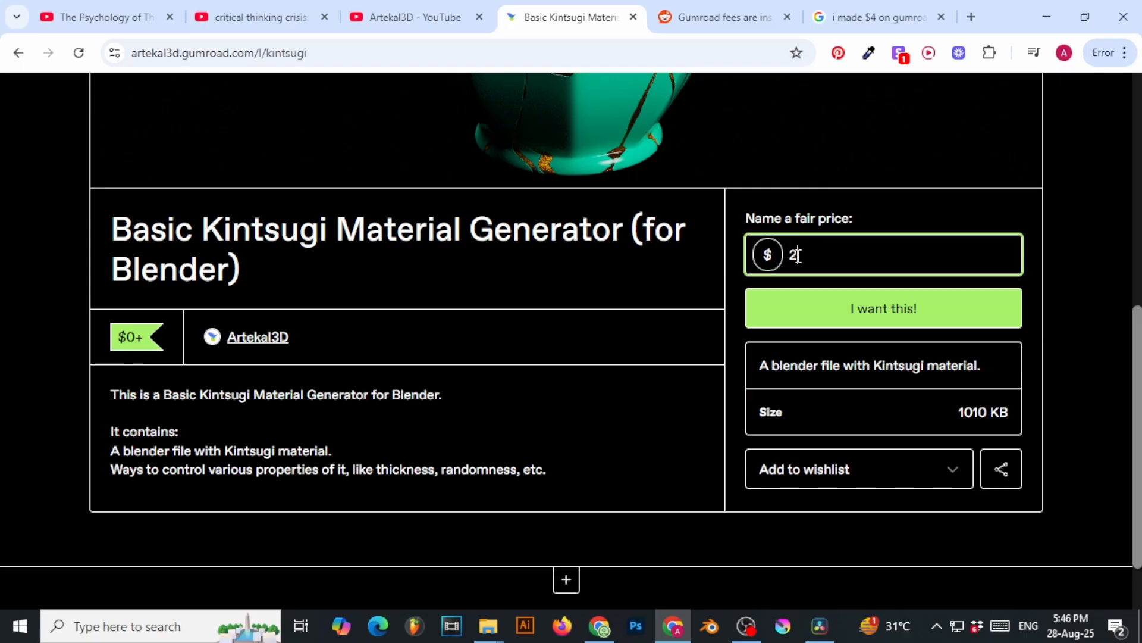
pyautogui.press('BackSpace')
pyautogui.write('420')
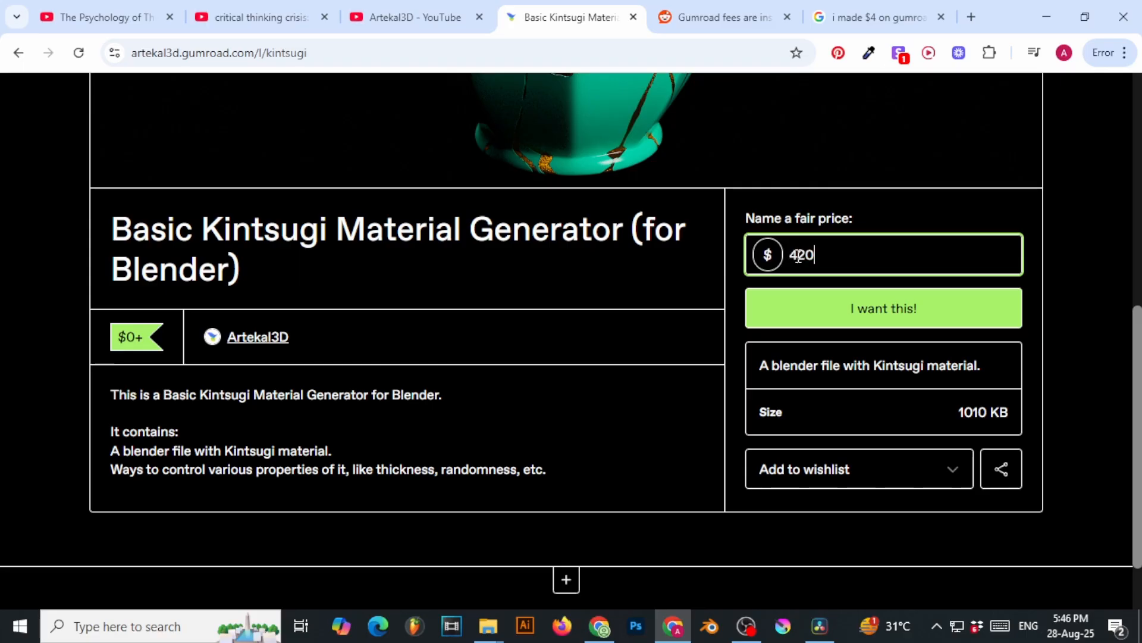
pyautogui.press('BackSpace')
pyautogui.press('BackSpace')
pyautogui.press('BackSpace')
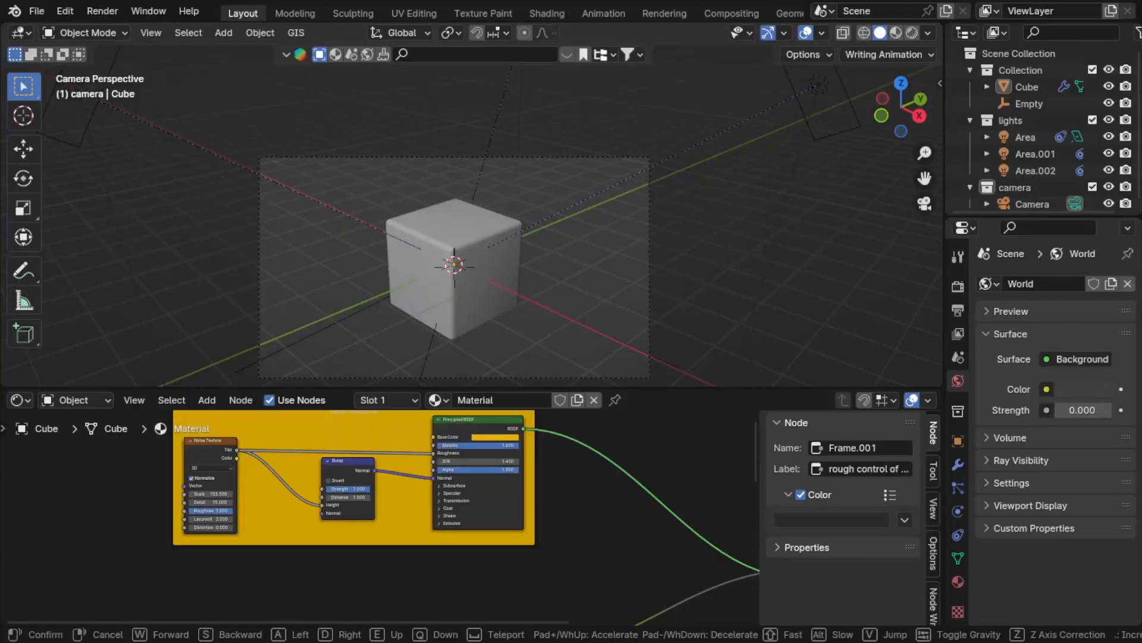
# Switch to Blender and examine the rounded cube and the surrounding lights through the camera, both from afar and close up
pyautogui.click(366, 255)
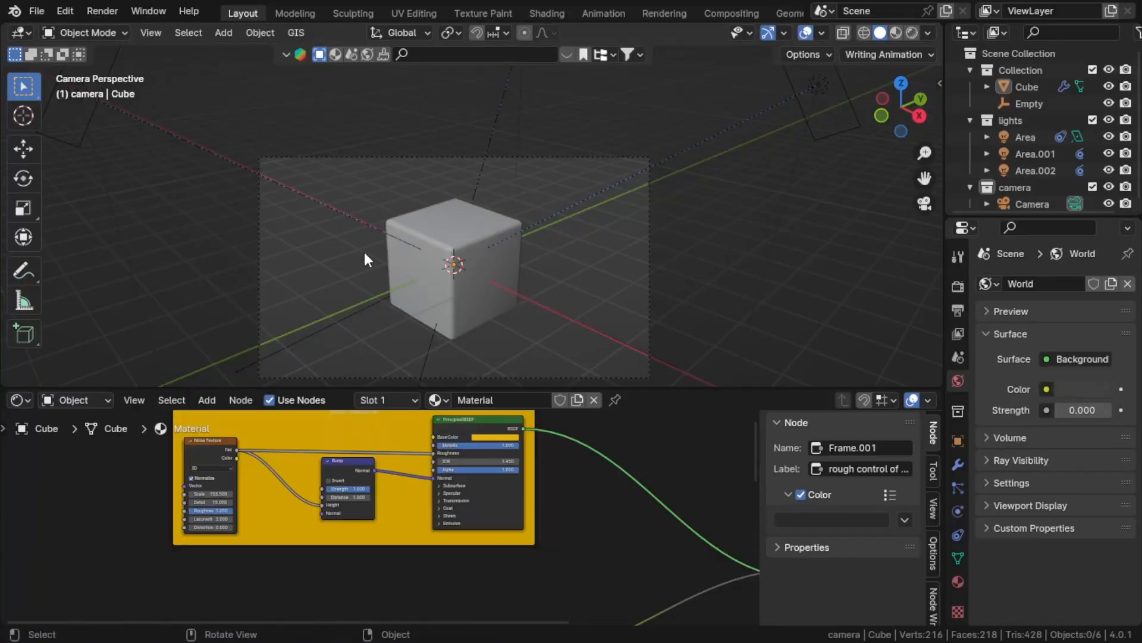
pyautogui.scroll(-4, 366, 256)
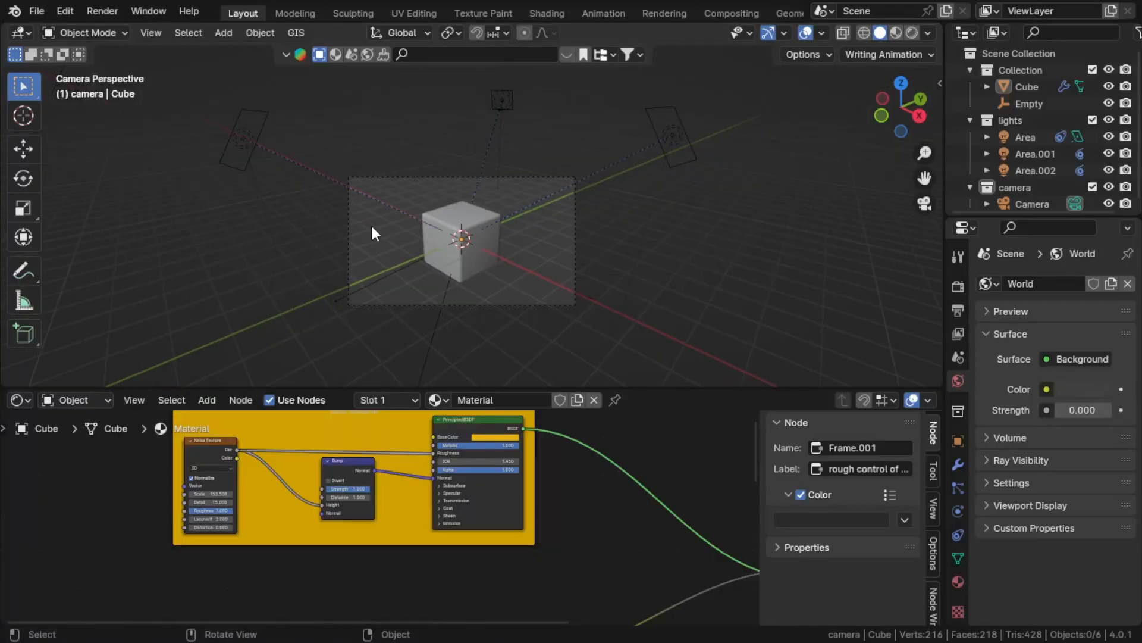
pyautogui.scroll(8, 451, 280)
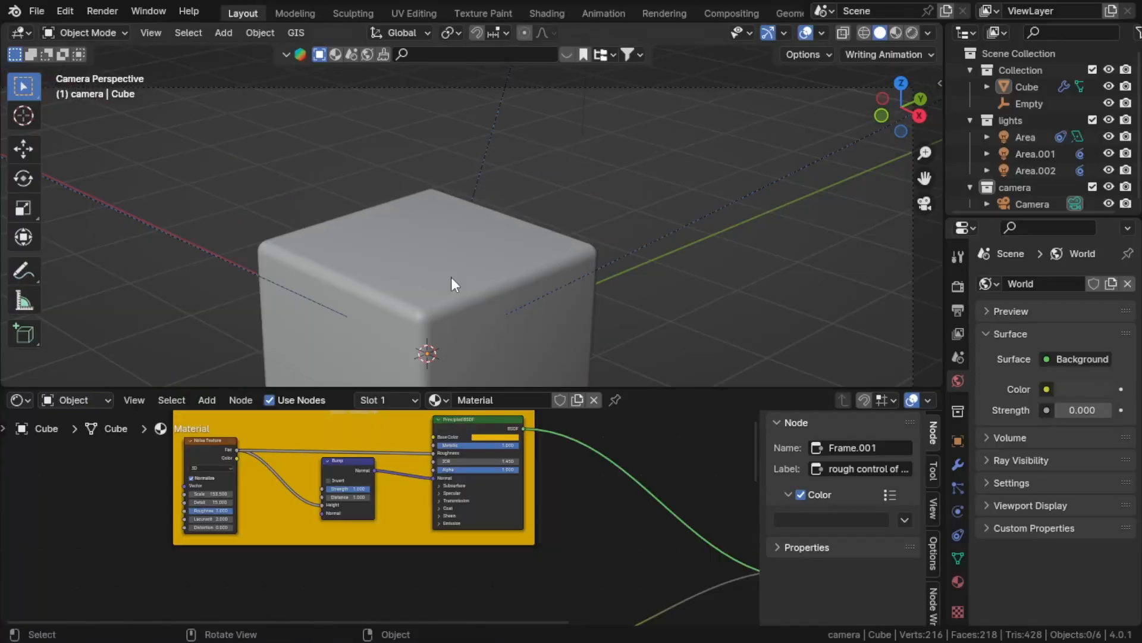
pyautogui.scroll(-5, 451, 277)
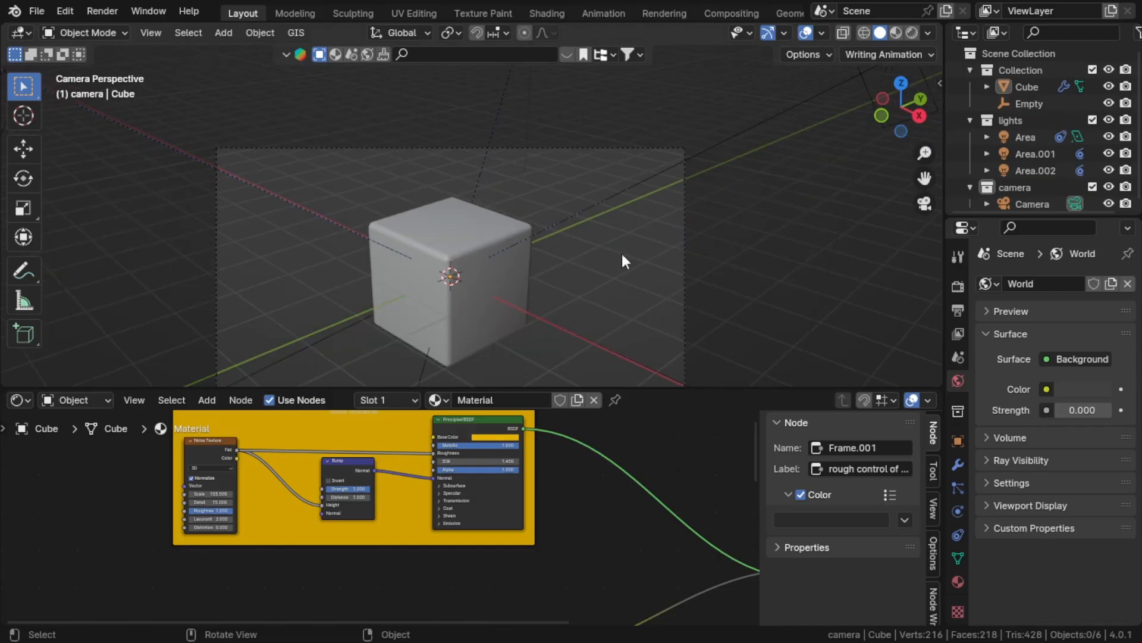
pyautogui.scroll(-4, 622, 256)
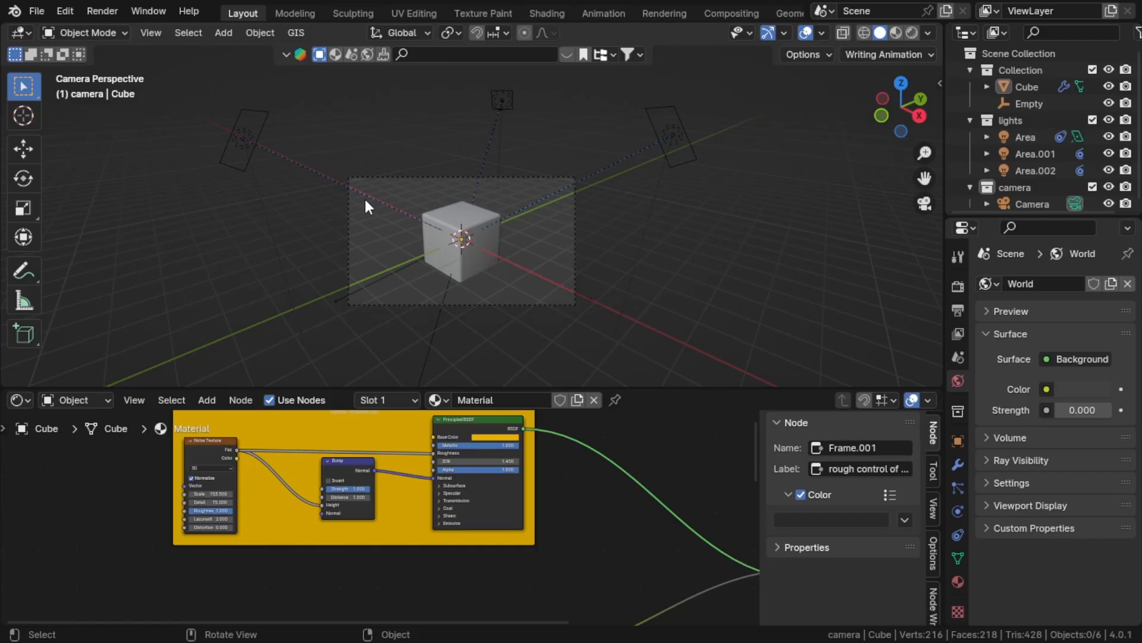
pyautogui.scroll(2, 676, 466)
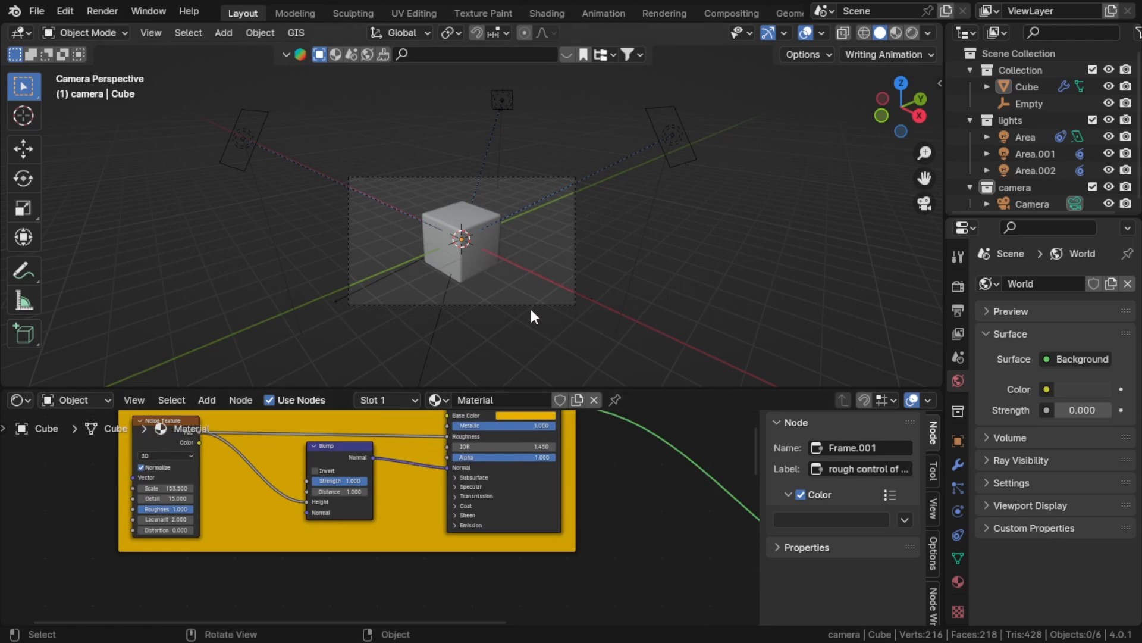
pyautogui.scroll(3, 480, 172)
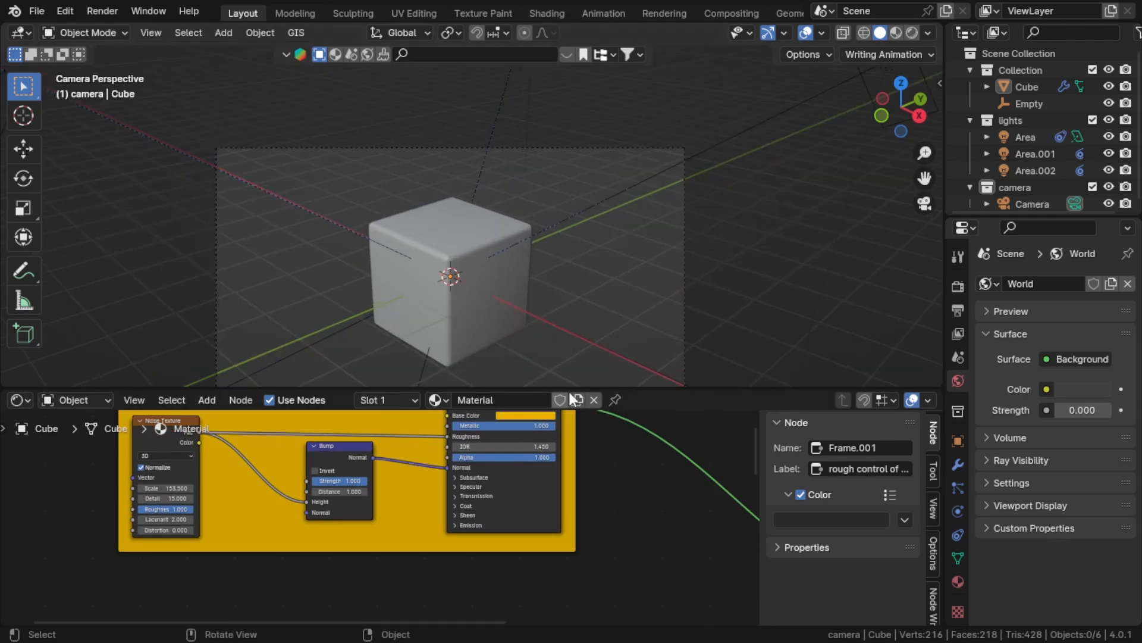
pyautogui.scroll(3, 356, 244)
pyautogui.scroll(-4, 355, 244)
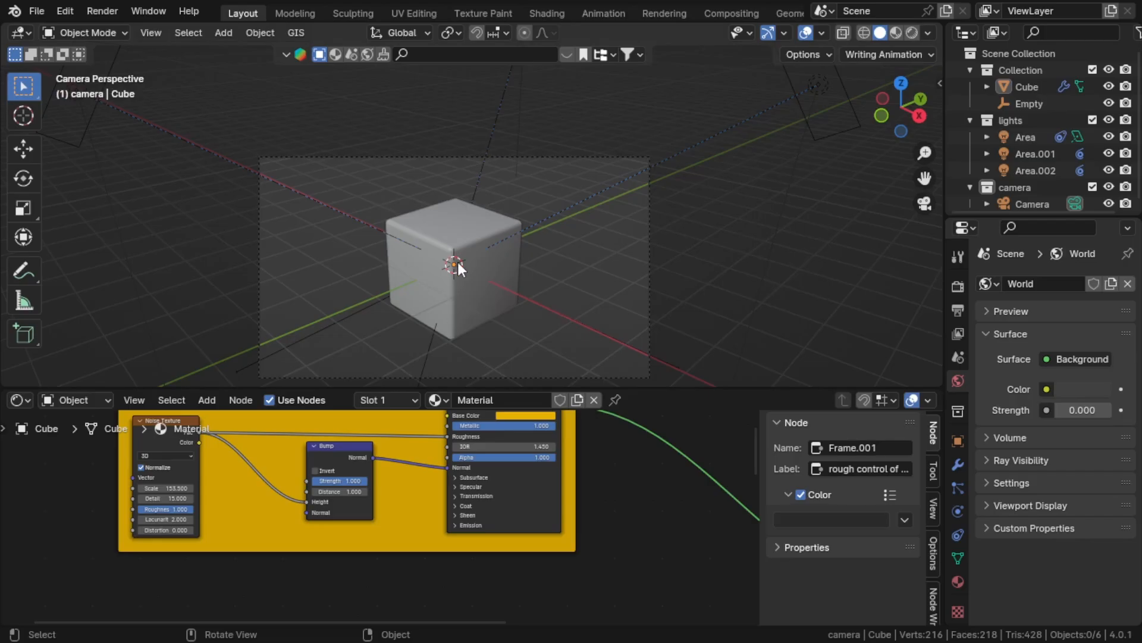
pyautogui.scroll(3, 459, 263)
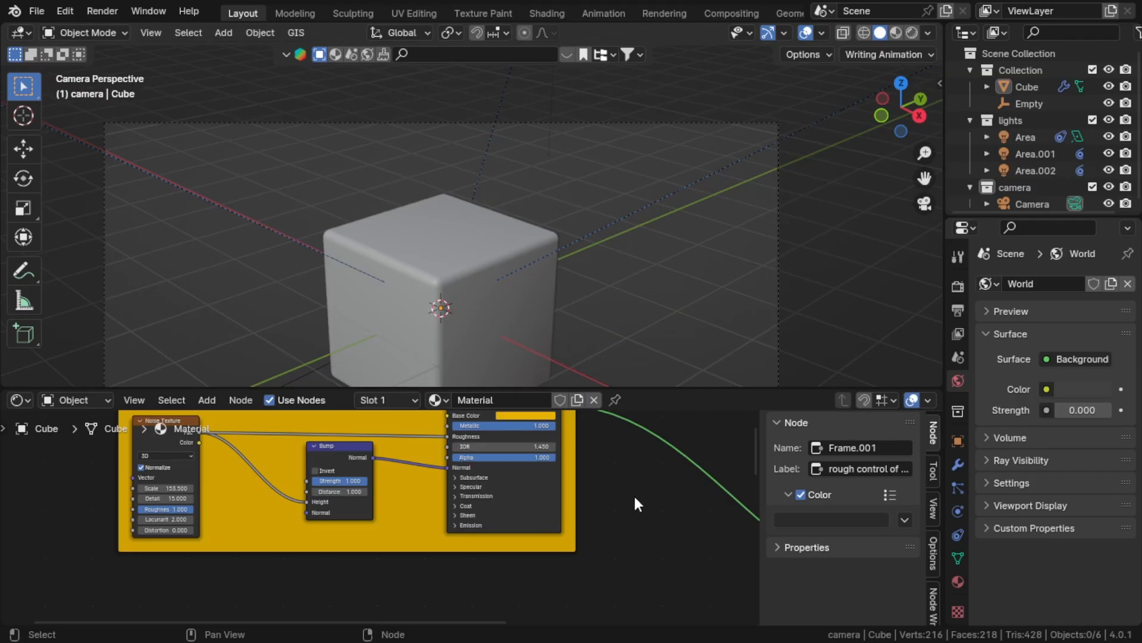
# Enlarge the shader editor to show more of the cube's material node tree, and select all of its nodes
pyautogui.scroll(-5, 634, 494)
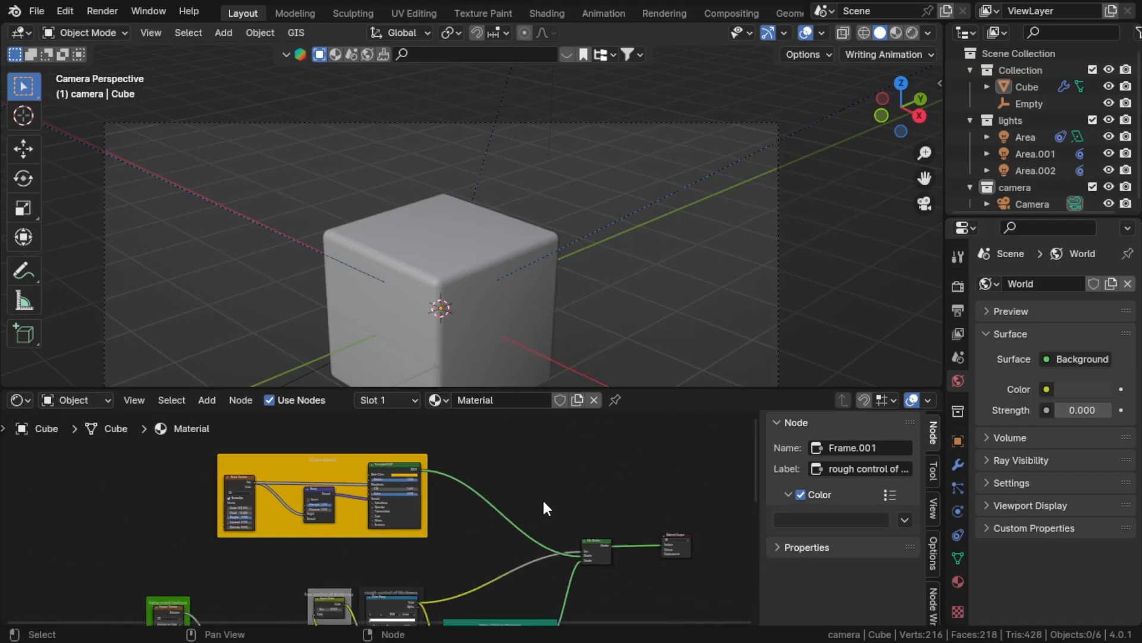
pyautogui.moveTo(512, 527); pyautogui.dragTo(545, 612, button='middle')
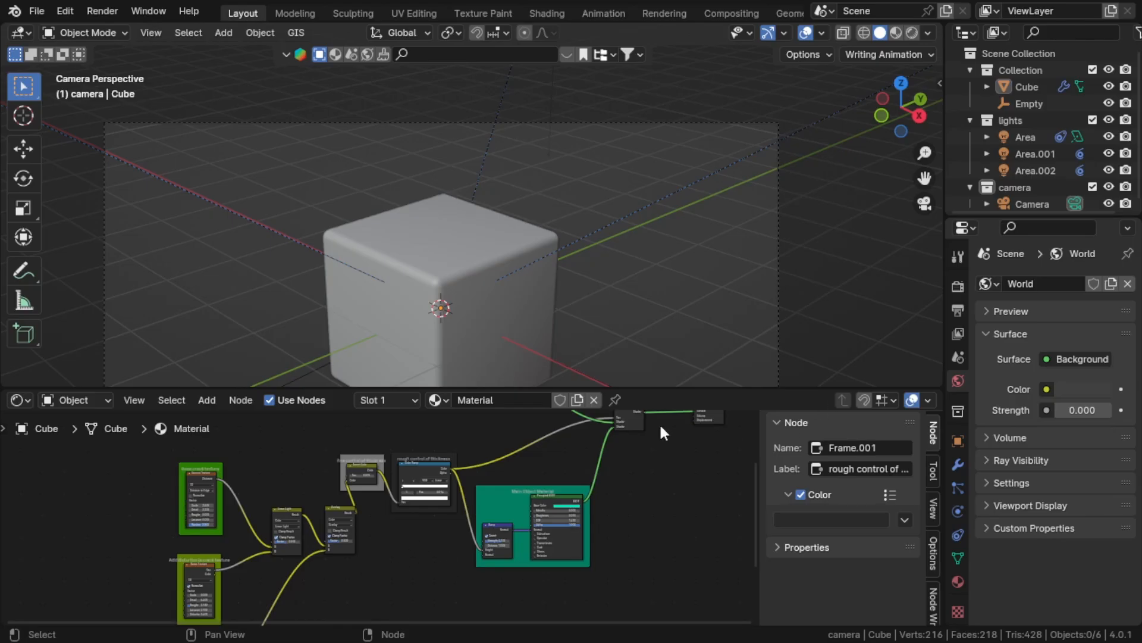
pyautogui.moveTo(457, 391); pyautogui.dragTo(481, 276)
pyautogui.moveTo(490, 370); pyautogui.dragTo(541, 511, button='middle')
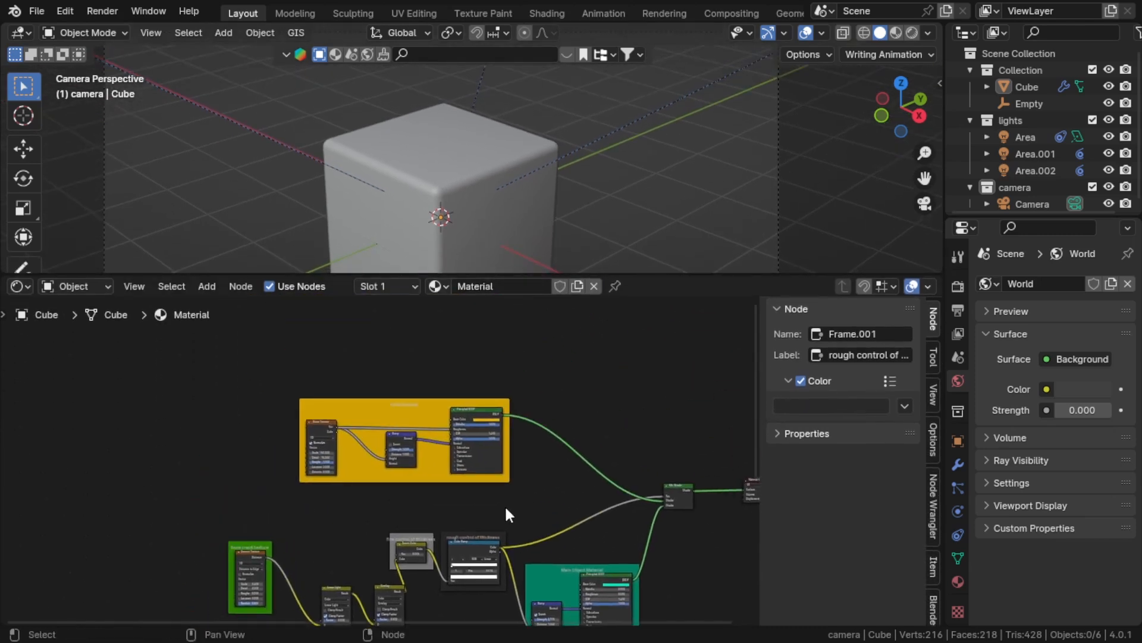
pyautogui.scroll(3, 198, 472)
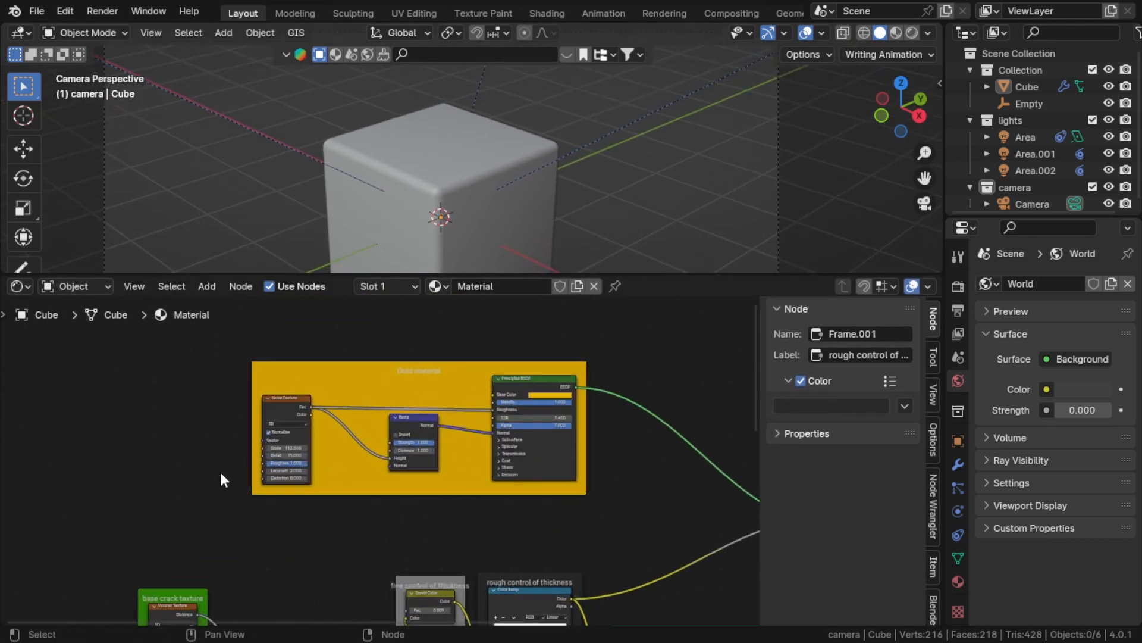
pyautogui.moveTo(210, 466); pyautogui.dragTo(266, 459, button='middle')
pyautogui.press('Home')
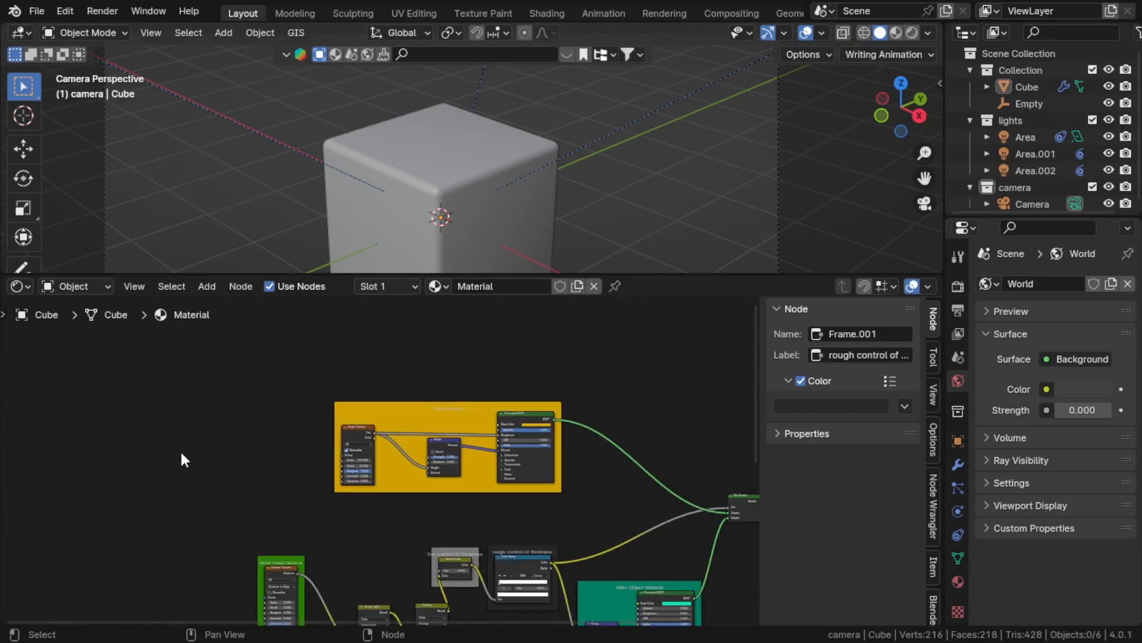
pyautogui.moveTo(184, 381); pyautogui.dragTo(716, 626)
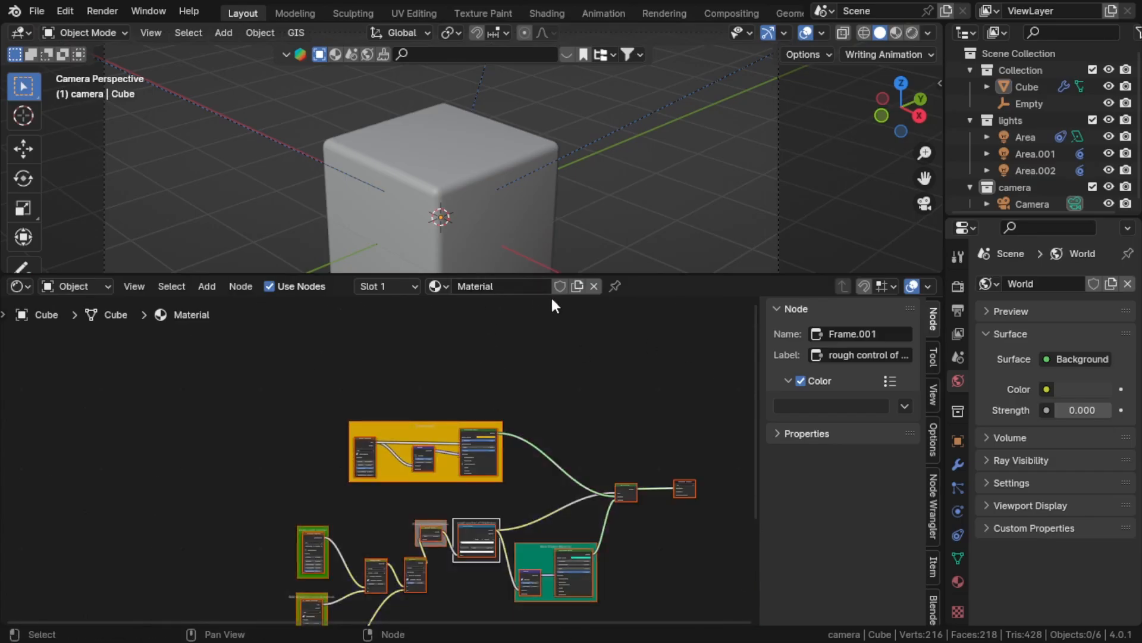
pyautogui.doubleClick(496, 285)
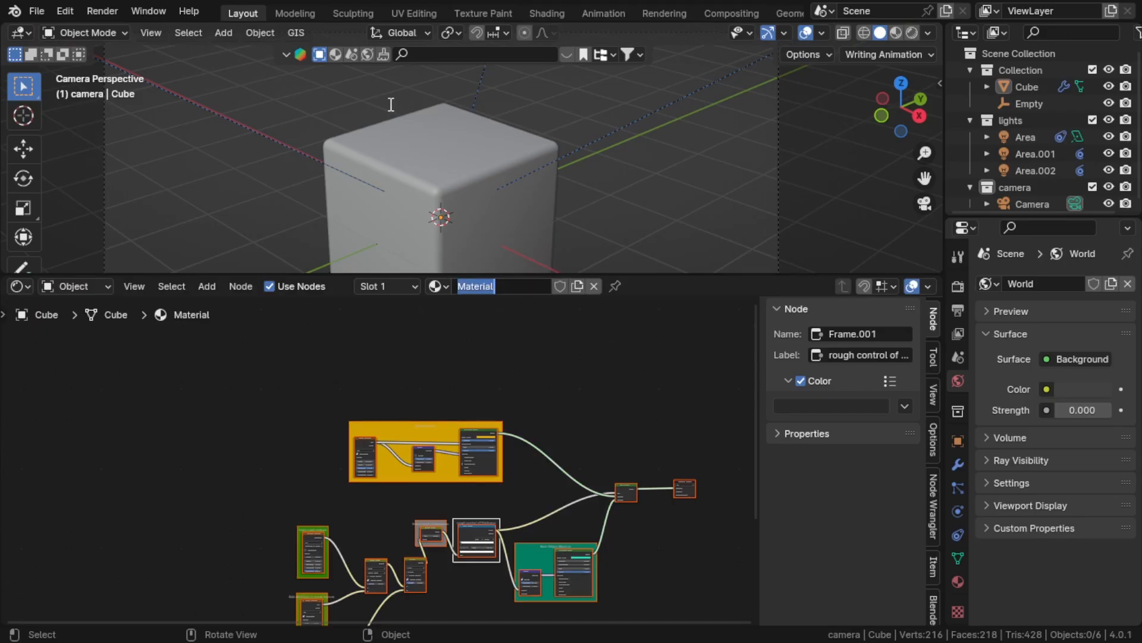
pyautogui.click(390, 370)
# Select the cube and preview its cracked material in rendered shading, returning the viewport to solid shading
pyautogui.scroll(-4, 412, 152)
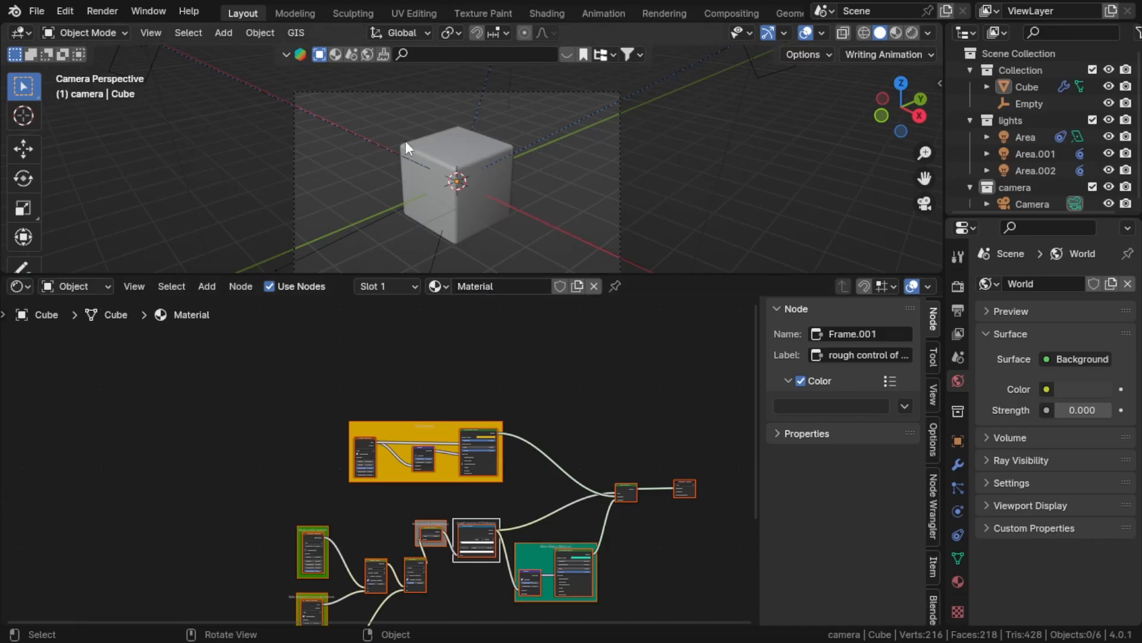
pyautogui.scroll(4, 416, 148)
pyautogui.click(426, 153)
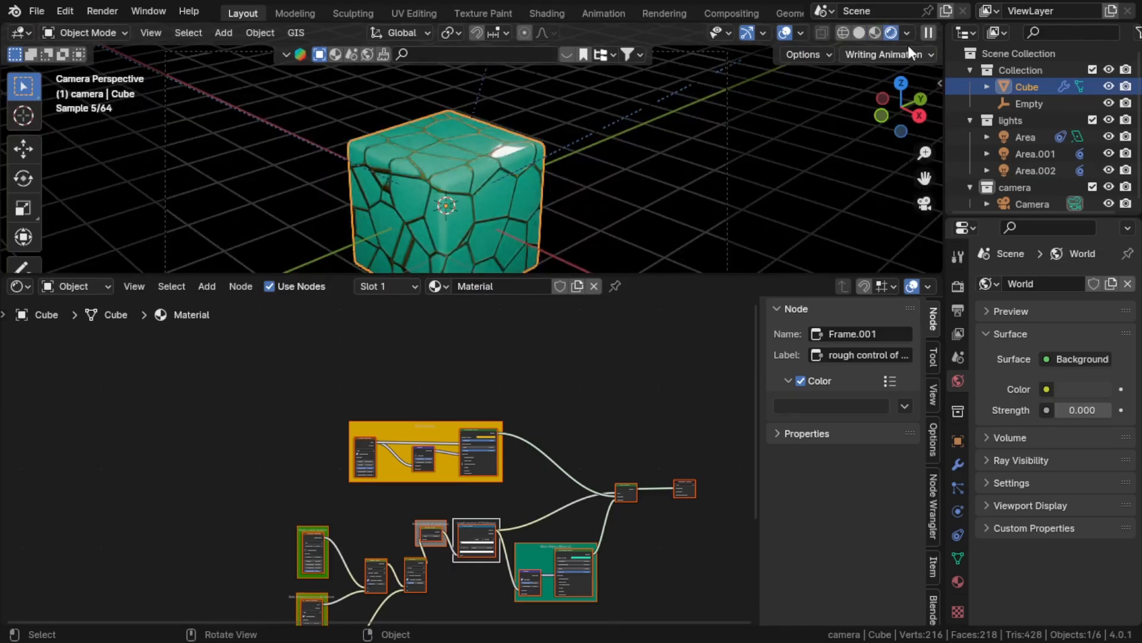
pyautogui.click(859, 32)
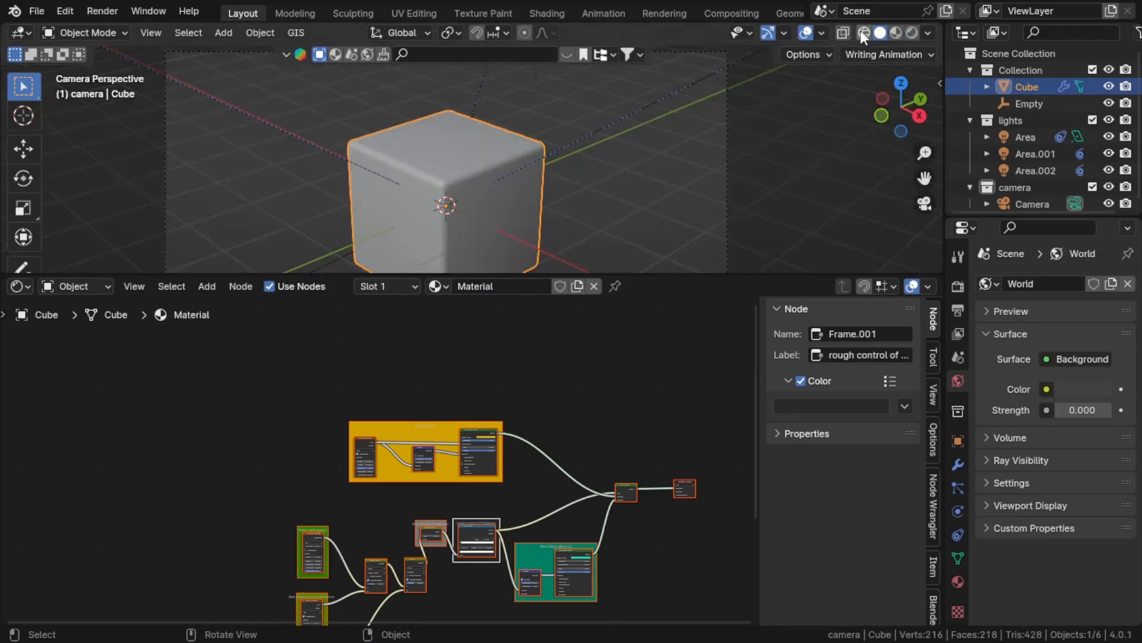
# Search the asset library for "vase", place the Japanese Vase model beside the cube, and close the results
pyautogui.click(420, 55)
pyautogui.write('vase')
pyautogui.press('Return')
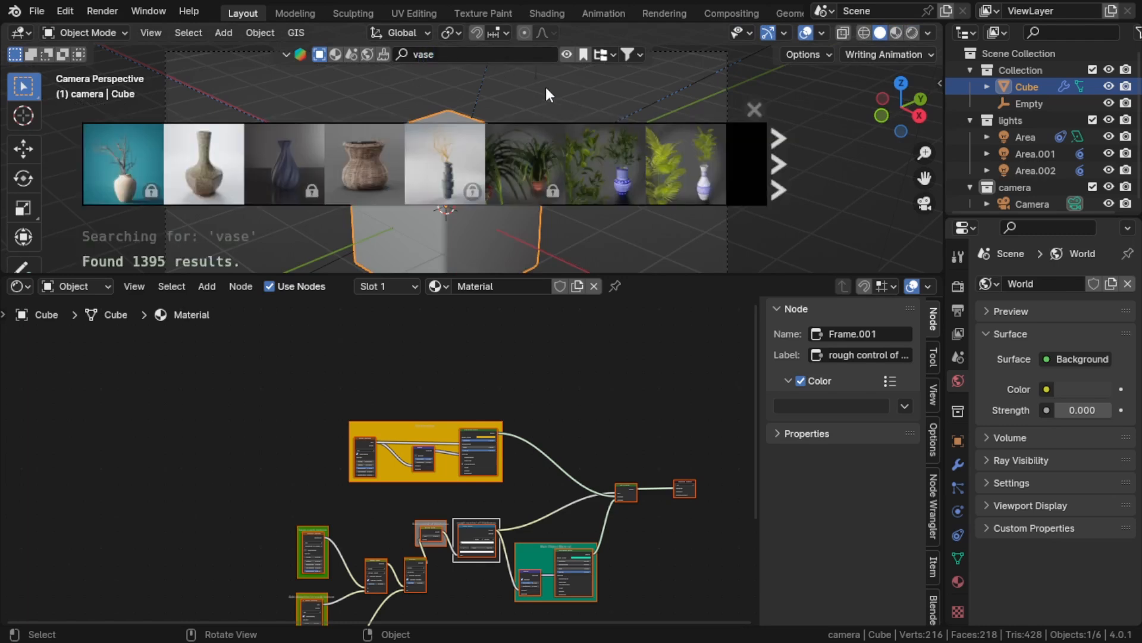
pyautogui.moveTo(221, 168); pyautogui.dragTo(566, 218)
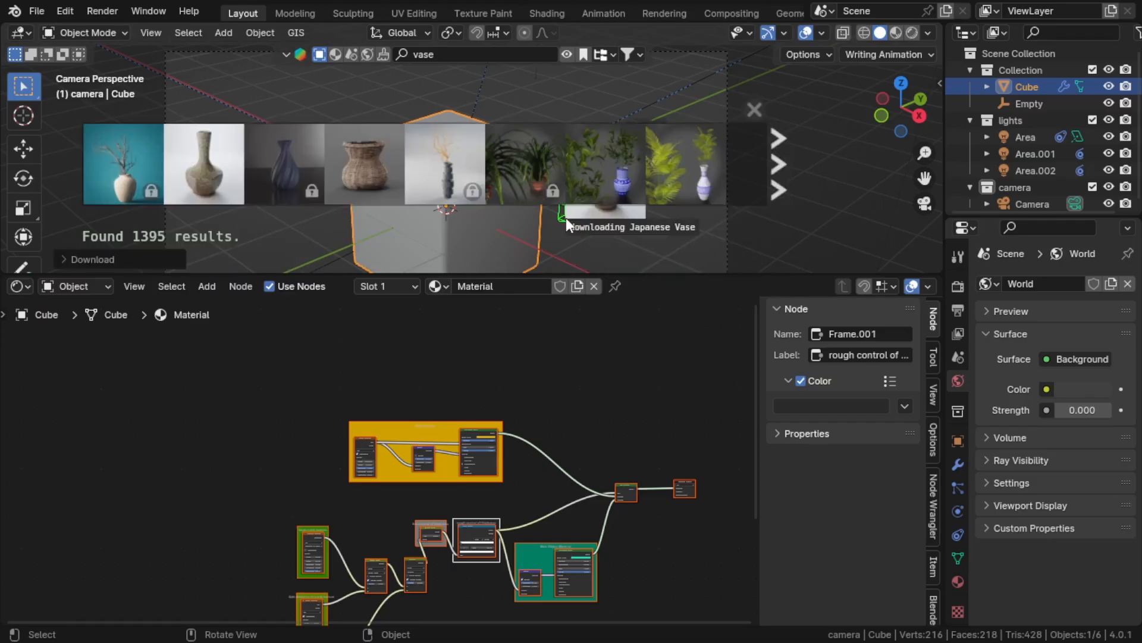
pyautogui.click(759, 111)
# Select the imported vase beside the cube and return to the camera view
pyautogui.moveTo(520, 251); pyautogui.dragTo(455, 198, button='middle')
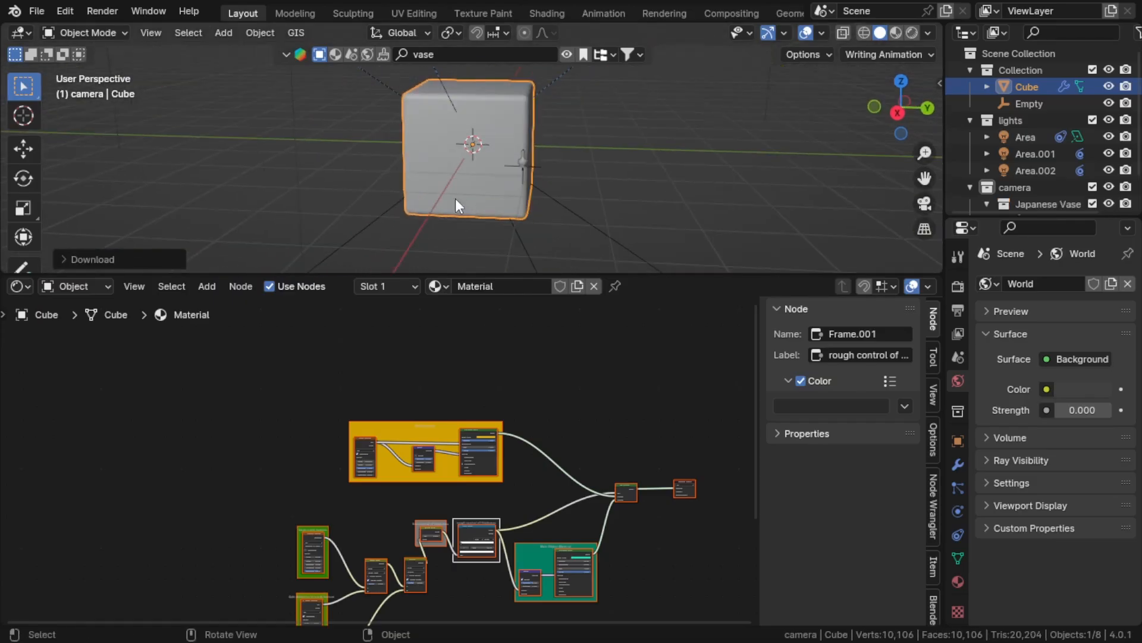
pyautogui.click(524, 160)
pyautogui.press('KP_0')
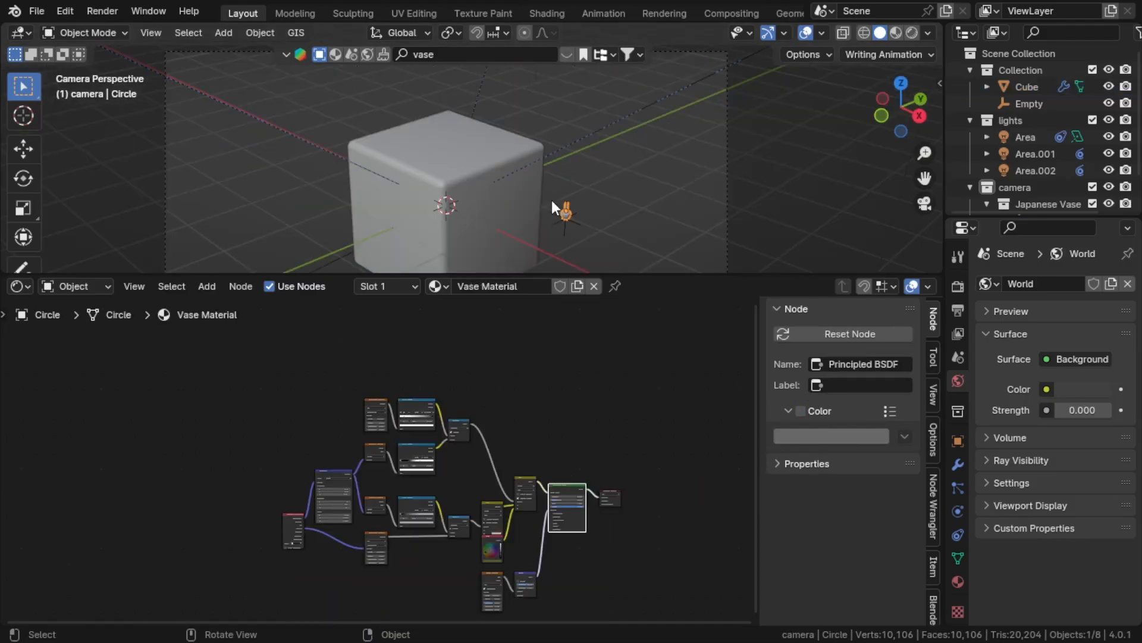
# Frame the selected vase in the viewport and replace its Vase Material with the cube's kintsugi material named Material
pyautogui.press('KP_Decimal')
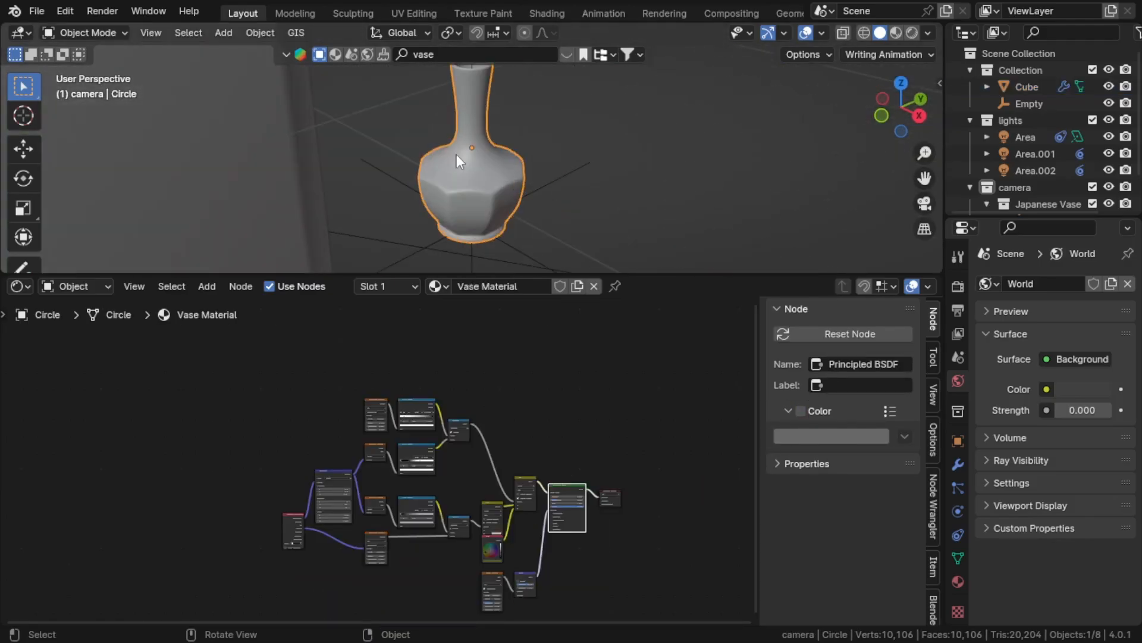
pyautogui.scroll(3, 471, 162)
pyautogui.scroll(-2, 471, 162)
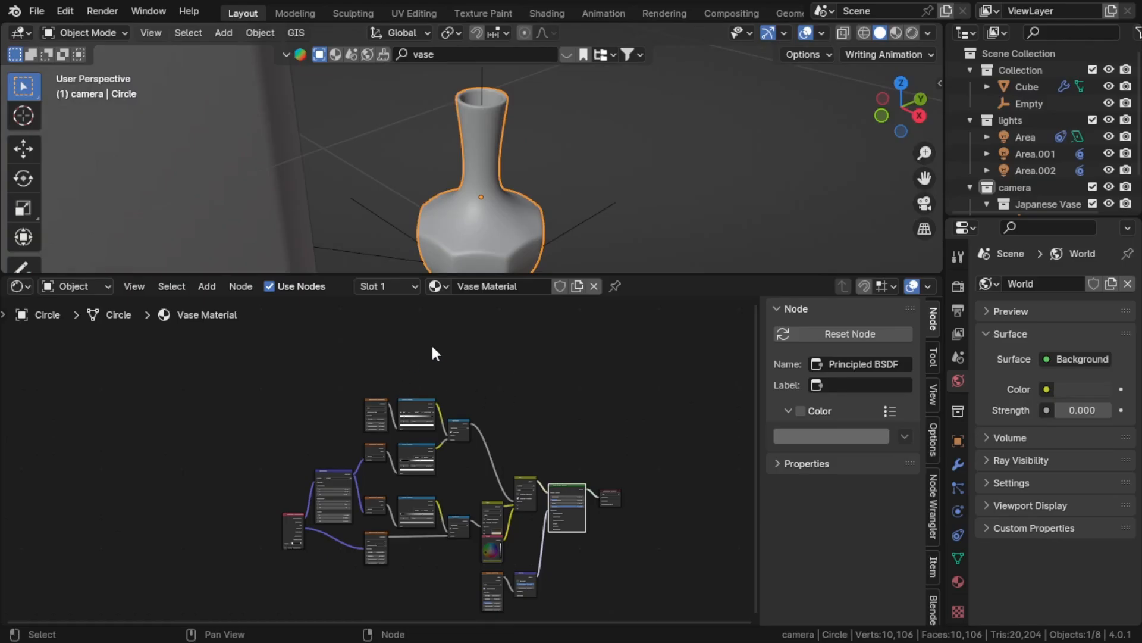
pyautogui.click(439, 287)
pyautogui.click(466, 310)
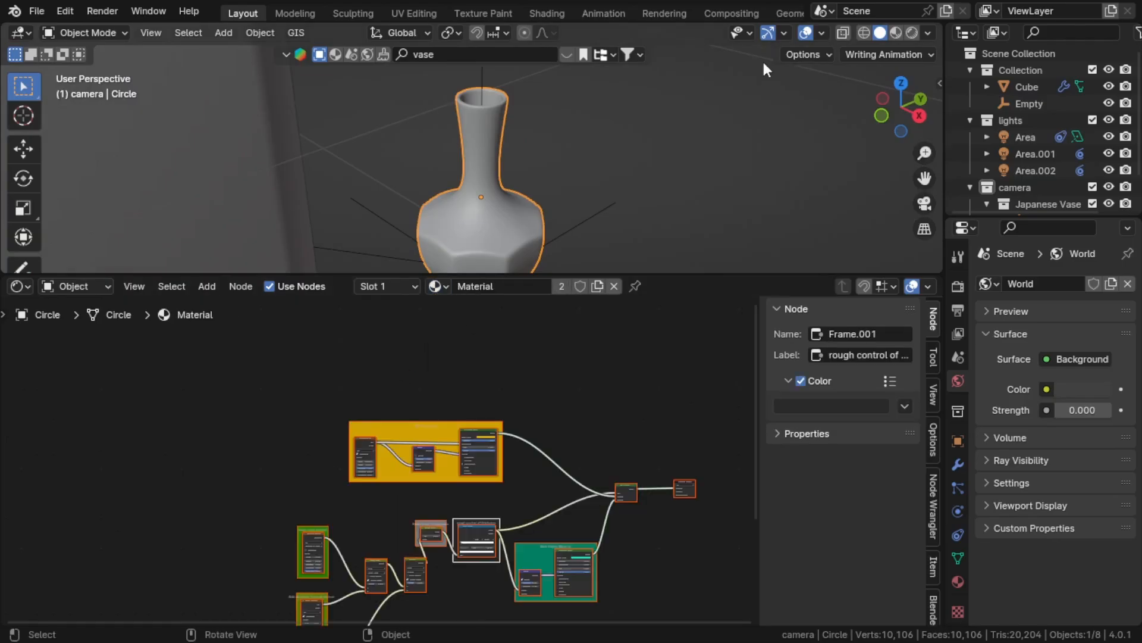
# Preview the vase's cracks in rendered shading, switch the viewport to material preview, and inspect the vase from another side
pyautogui.click(912, 33)
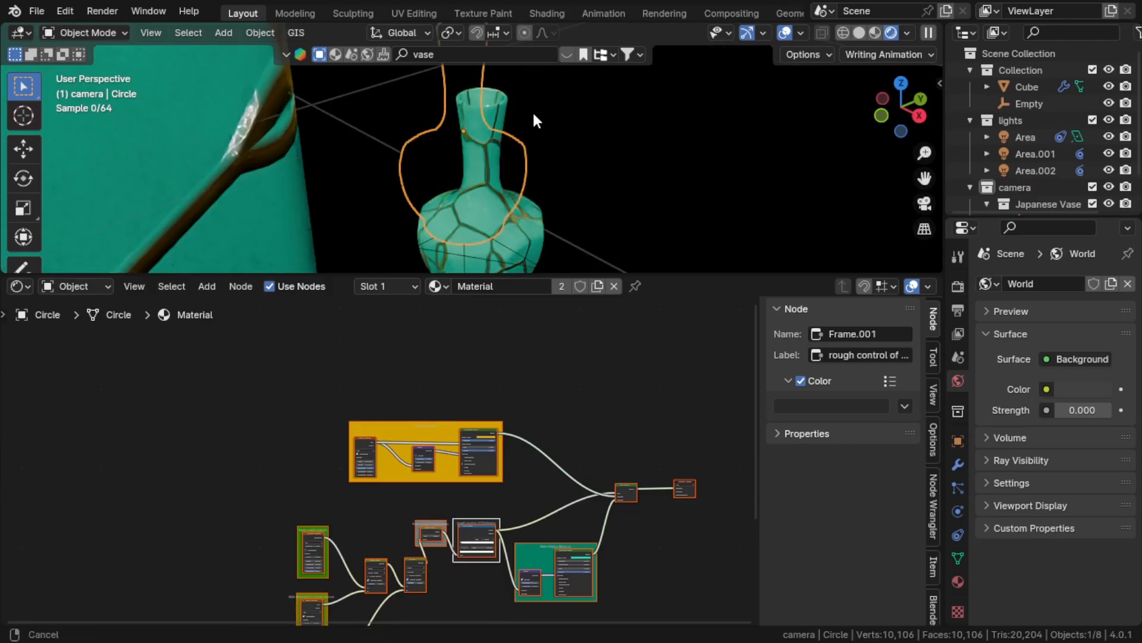
pyautogui.scroll(6, 534, 110)
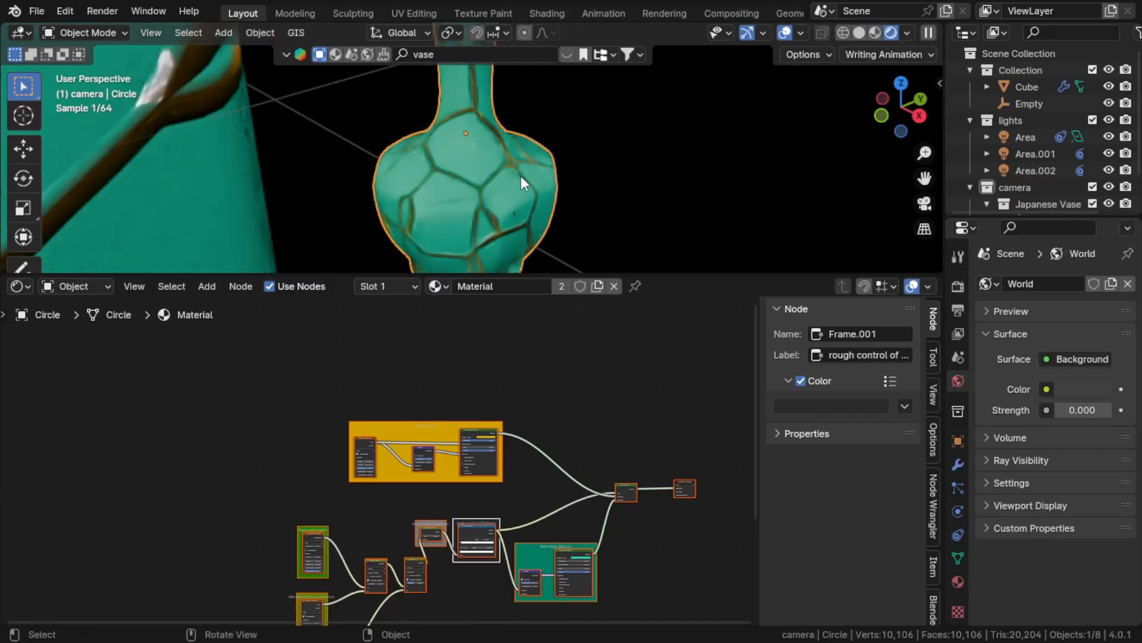
pyautogui.click(875, 33)
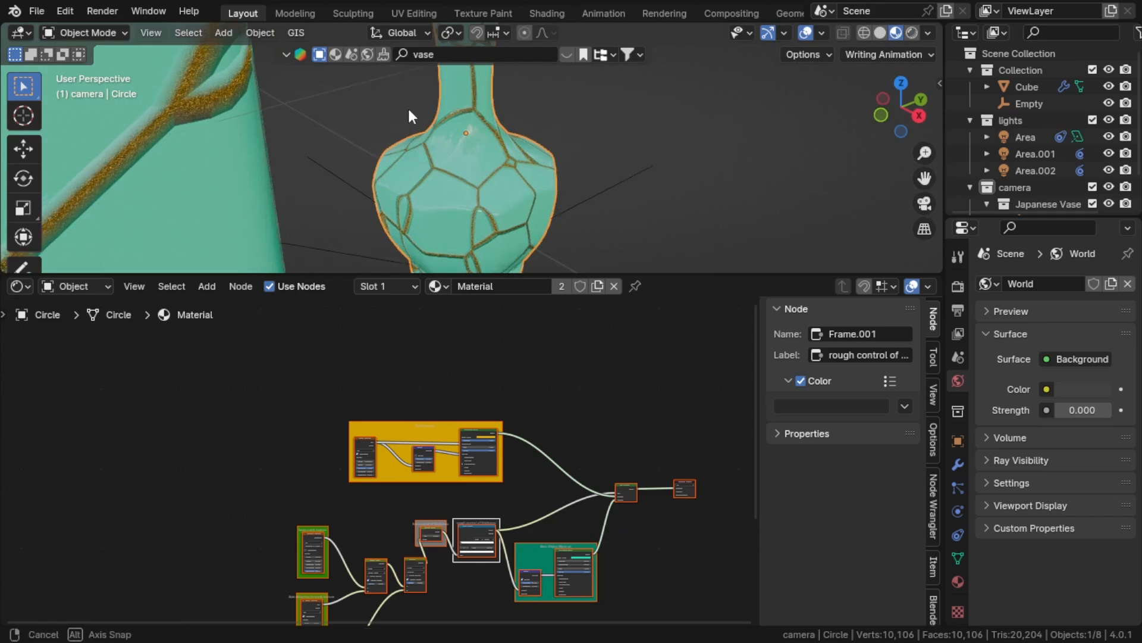
pyautogui.moveTo(409, 110); pyautogui.dragTo(458, 178, button='middle')
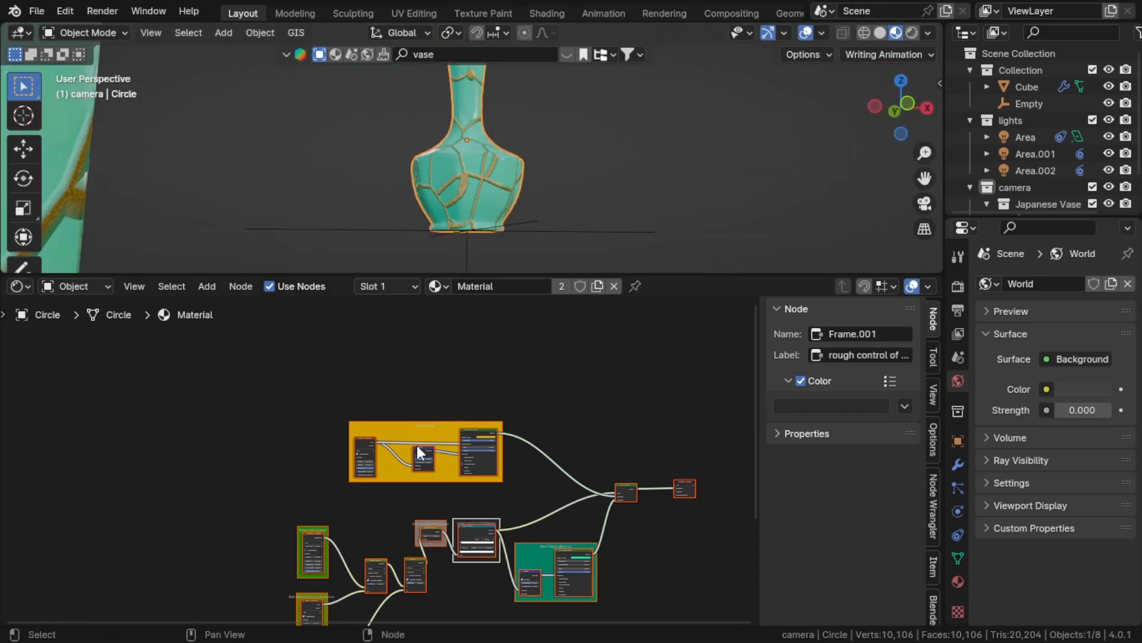
# Try a scale of 4.700 on the base crack Voronoi Texture and undo the change
pyautogui.moveTo(410, 441); pyautogui.dragTo(393, 340, button='middle')
pyautogui.scroll(13, 293, 427)
pyautogui.moveTo(301, 421); pyautogui.dragTo(474, 428, button='middle')
pyautogui.scroll(3, 476, 375)
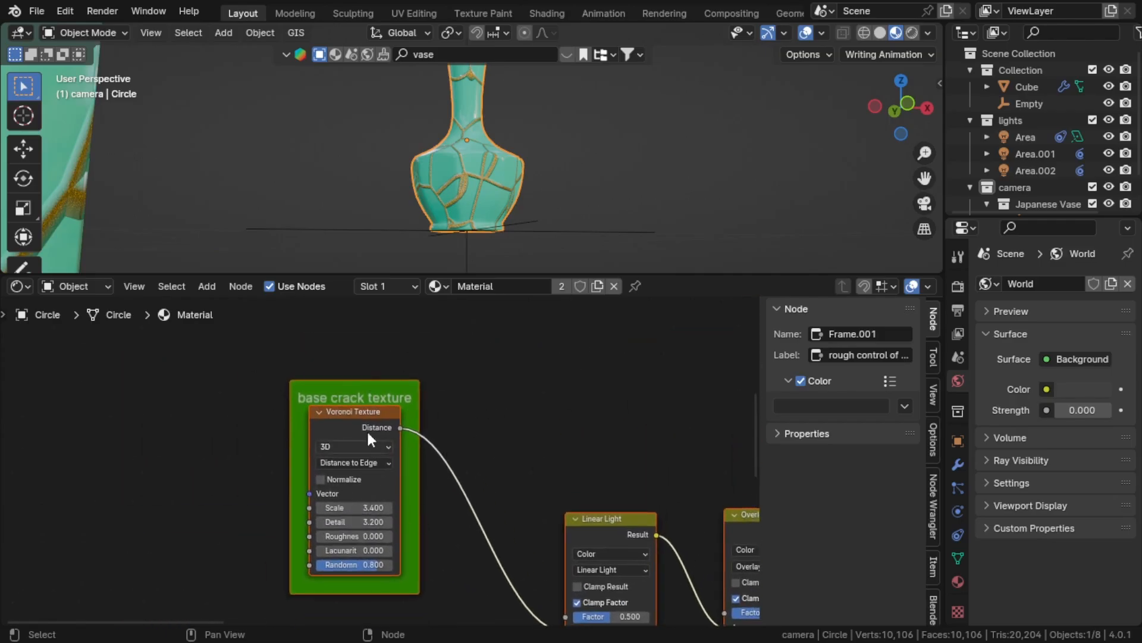
pyautogui.moveTo(354, 510); pyautogui.dragTo(345, 469, button='middle')
pyautogui.moveTo(345, 470); pyautogui.dragTo(368, 469)
pyautogui.moveTo(345, 482); pyautogui.dragTo(381, 481)
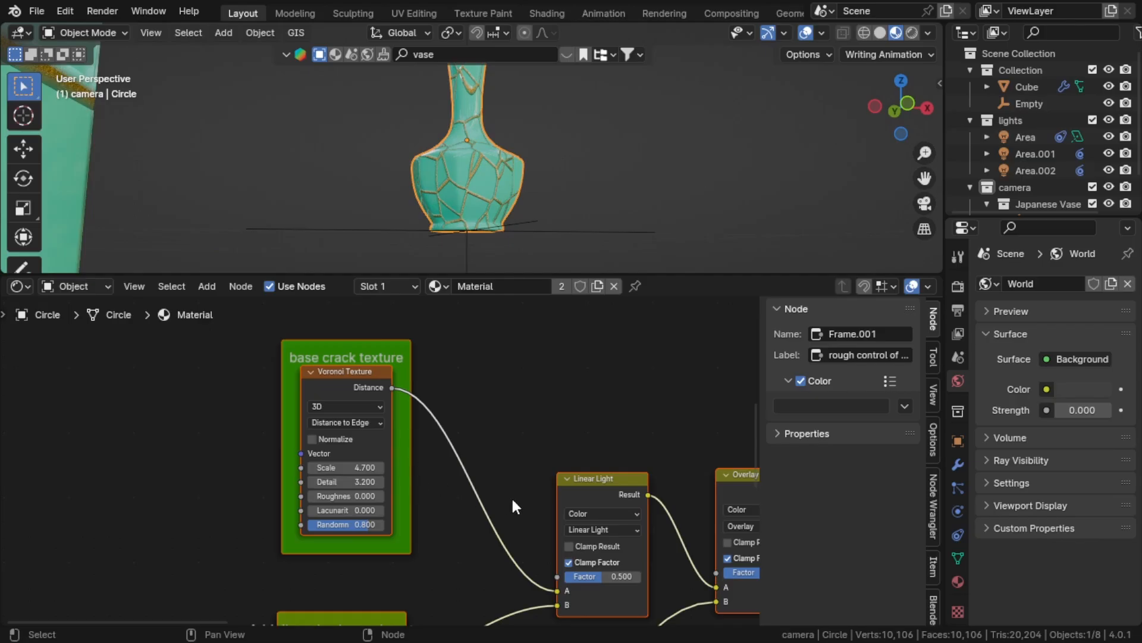
pyautogui.hotkey('ctrl', 'z')
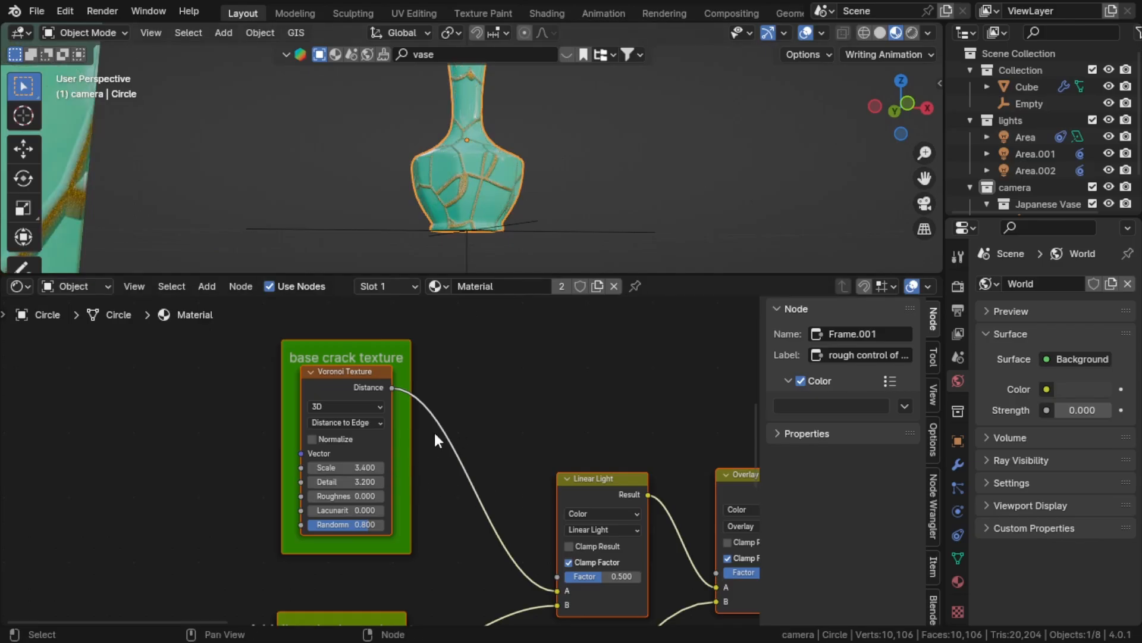
# Try different scale values on the Noise Texture that adds distortion to the cracks, and undo the change
pyautogui.keyDown('shift'); pyautogui.scroll(-6, 500, 369); pyautogui.keyUp('shift')
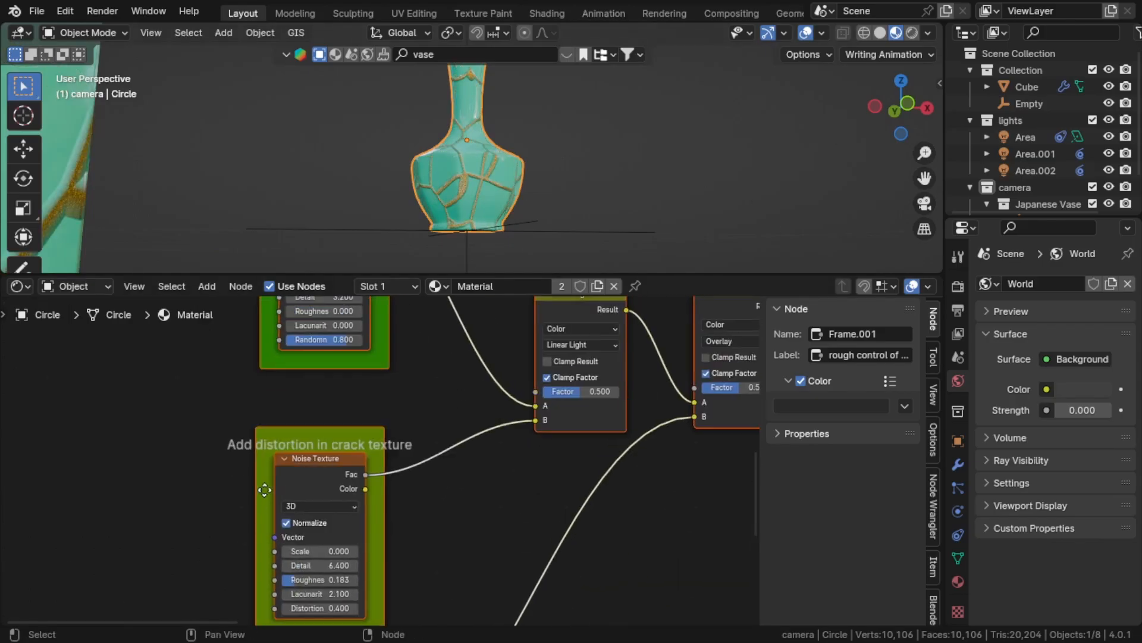
pyautogui.scroll(1, 313, 447)
pyautogui.scroll(6, 523, 143)
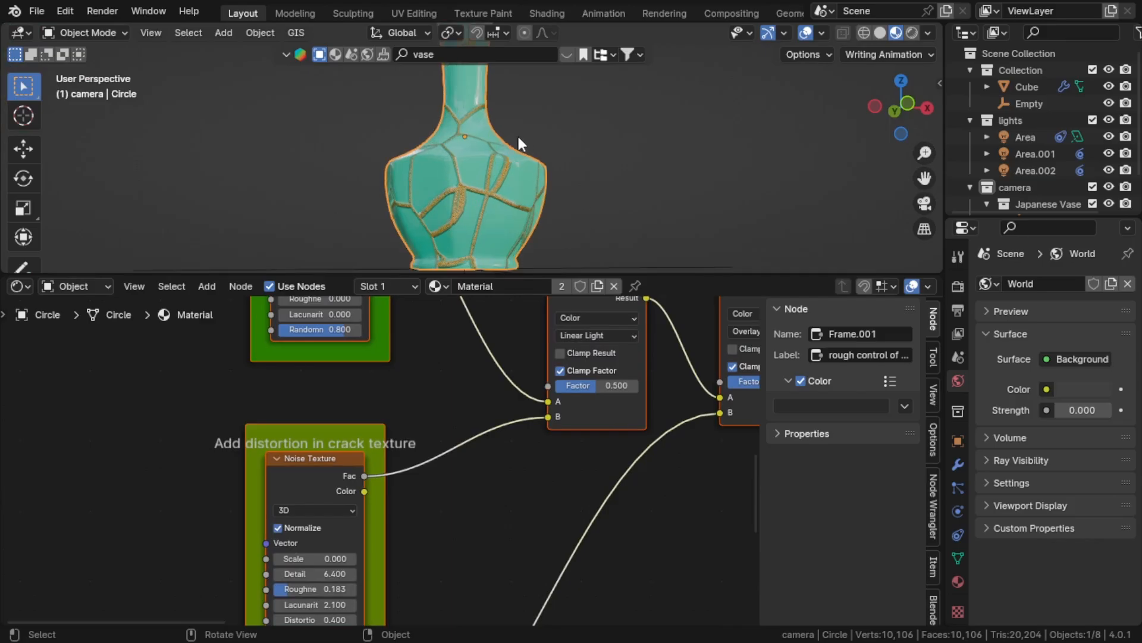
pyautogui.moveTo(529, 145); pyautogui.dragTo(463, 123, button='middle')
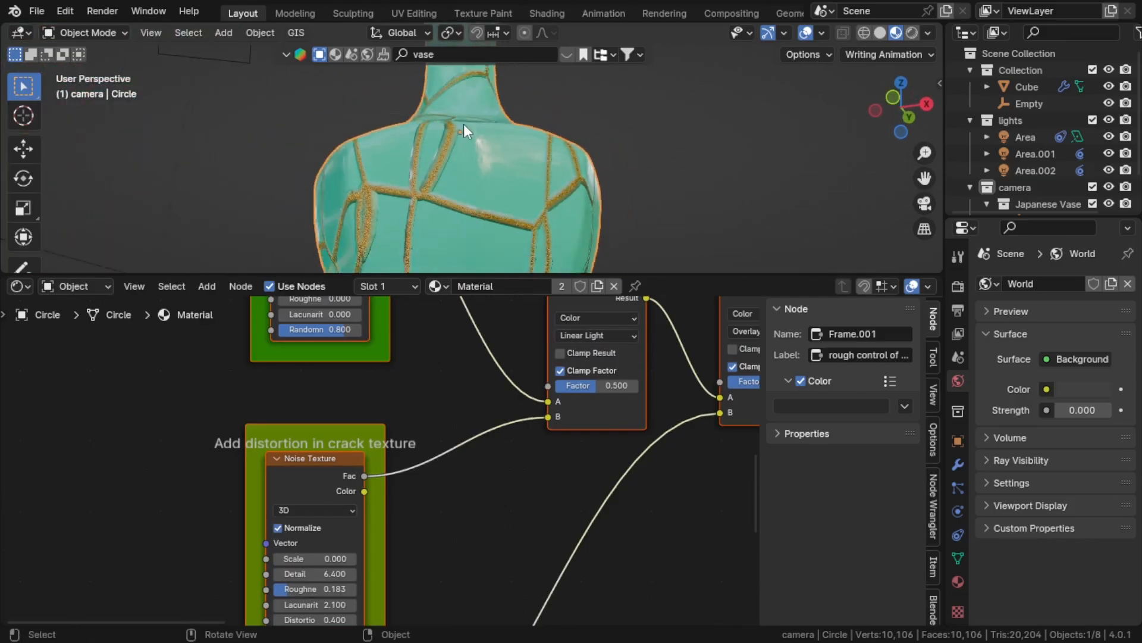
pyautogui.scroll(-3, 456, 140)
pyautogui.moveTo(309, 558); pyautogui.dragTo(446, 558)
pyautogui.moveTo(315, 559); pyautogui.dragTo(160, 558)
pyautogui.hotkey('ctrl', 'z')
# Try a higher scale on the Musgrave Texture for blobby crack thickness and reset it to 0.000
pyautogui.moveTo(441, 583); pyautogui.dragTo(493, 621, button='middle')
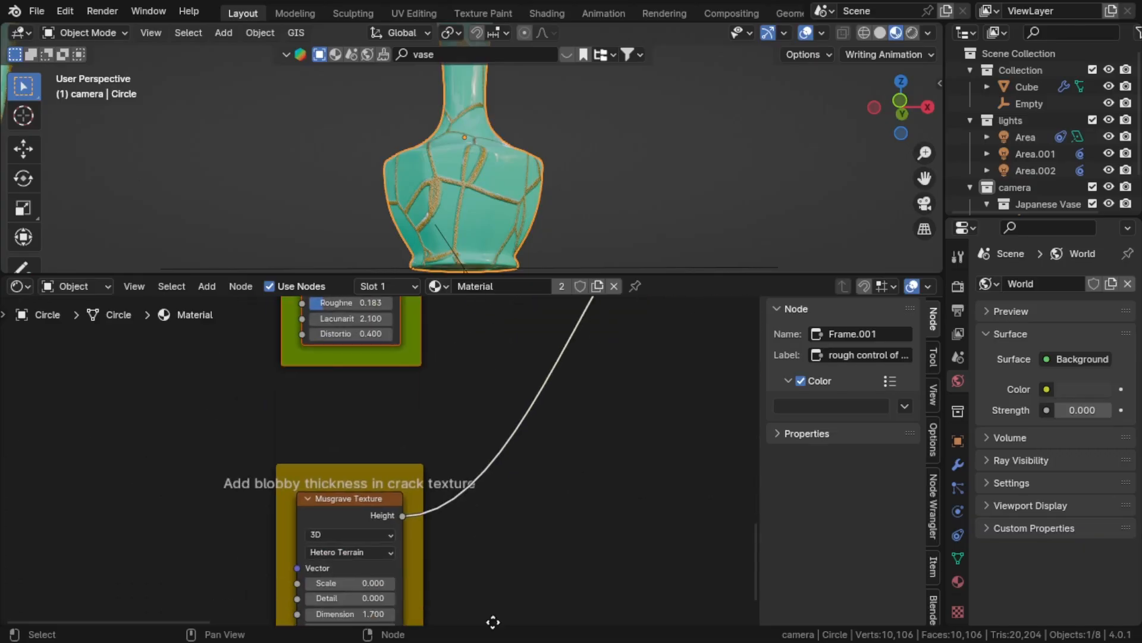
pyautogui.moveTo(466, 583); pyautogui.dragTo(407, 490, button='middle')
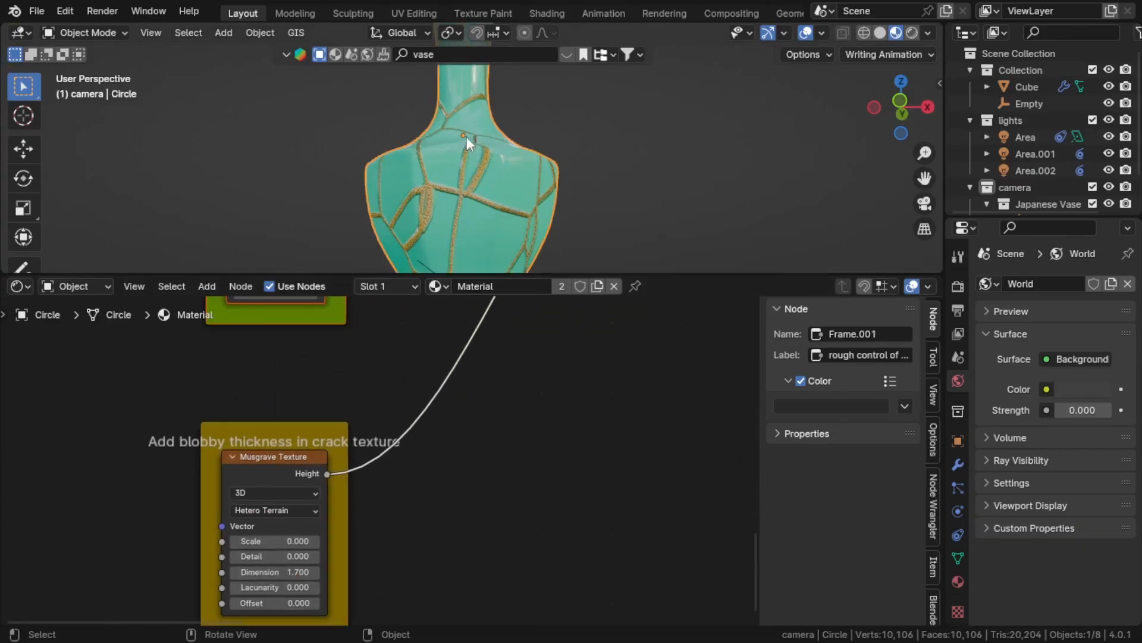
pyautogui.scroll(3, 469, 210)
pyautogui.moveTo(289, 540); pyautogui.dragTo(750, 540)
pyautogui.press('BackSpace')
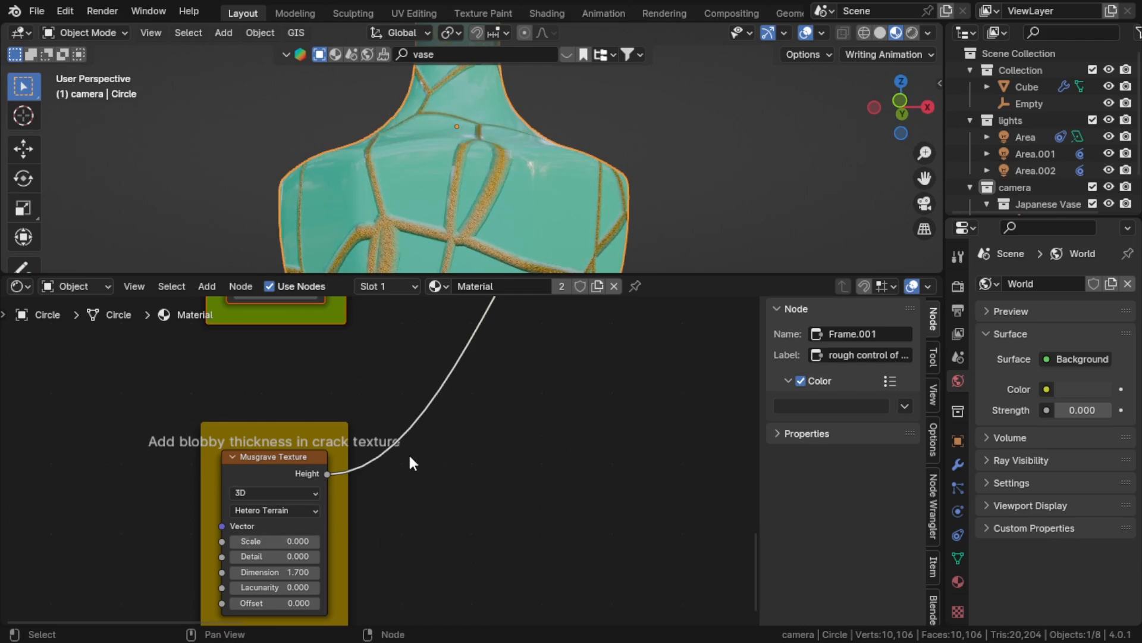
# Try the white stop of the rough thickness Color Ramp at position 0.100, inspect the vase, and undo the change
pyautogui.scroll(-6, 409, 456)
pyautogui.moveTo(475, 407); pyautogui.dragTo(306, 356, button='middle')
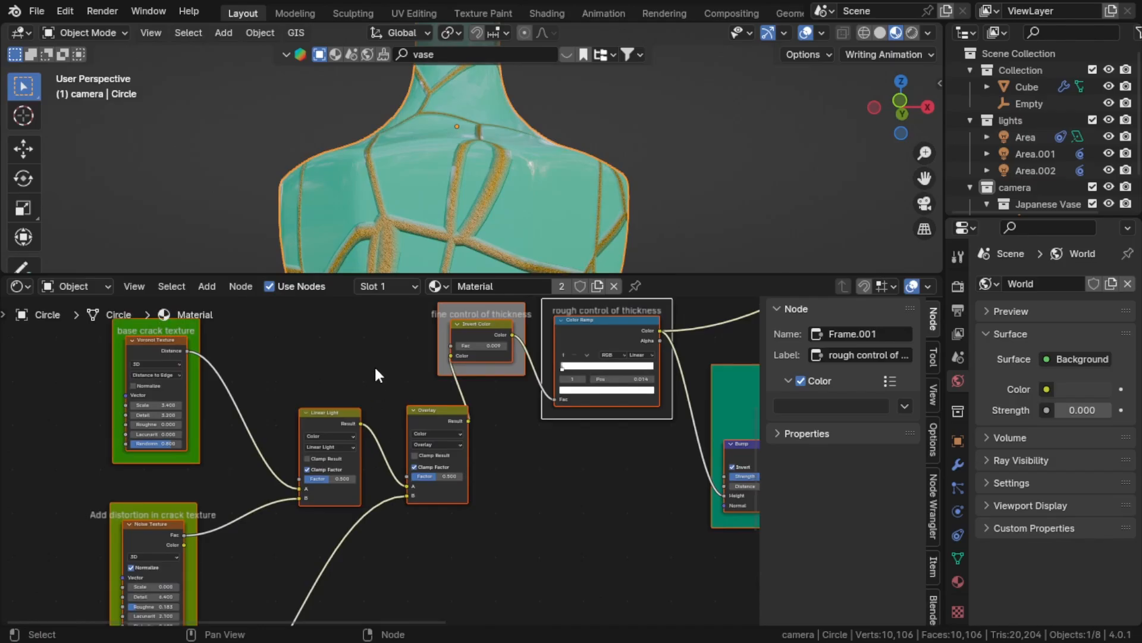
pyautogui.moveTo(376, 374); pyautogui.dragTo(232, 533, button='middle')
pyautogui.scroll(2, 427, 398)
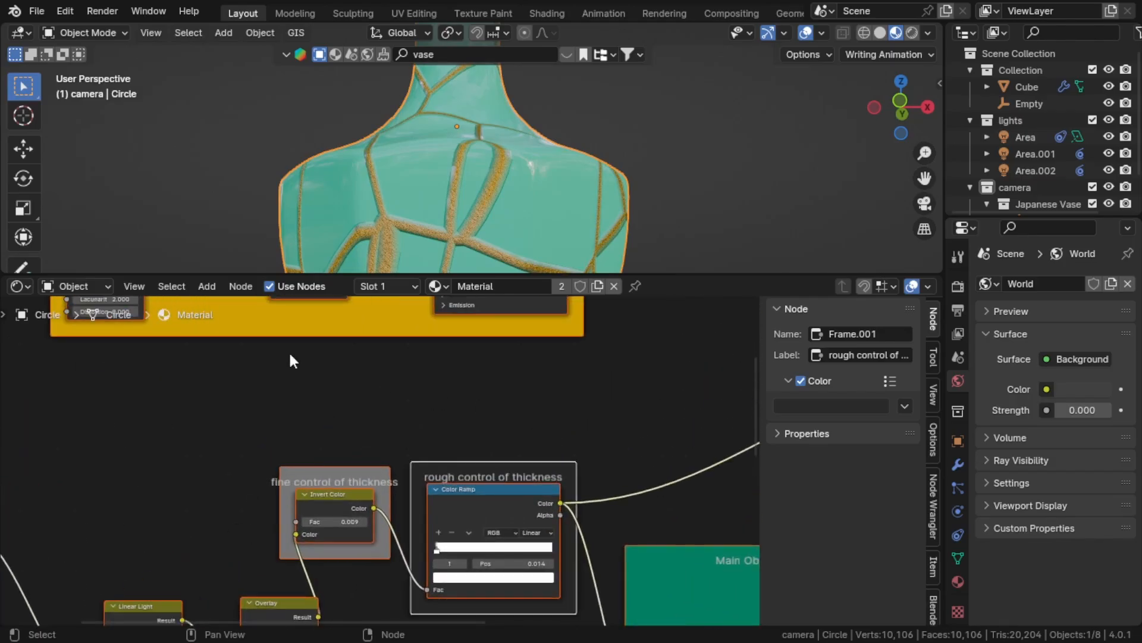
pyautogui.moveTo(319, 465); pyautogui.dragTo(361, 381, button='middle')
pyautogui.scroll(2, 373, 480)
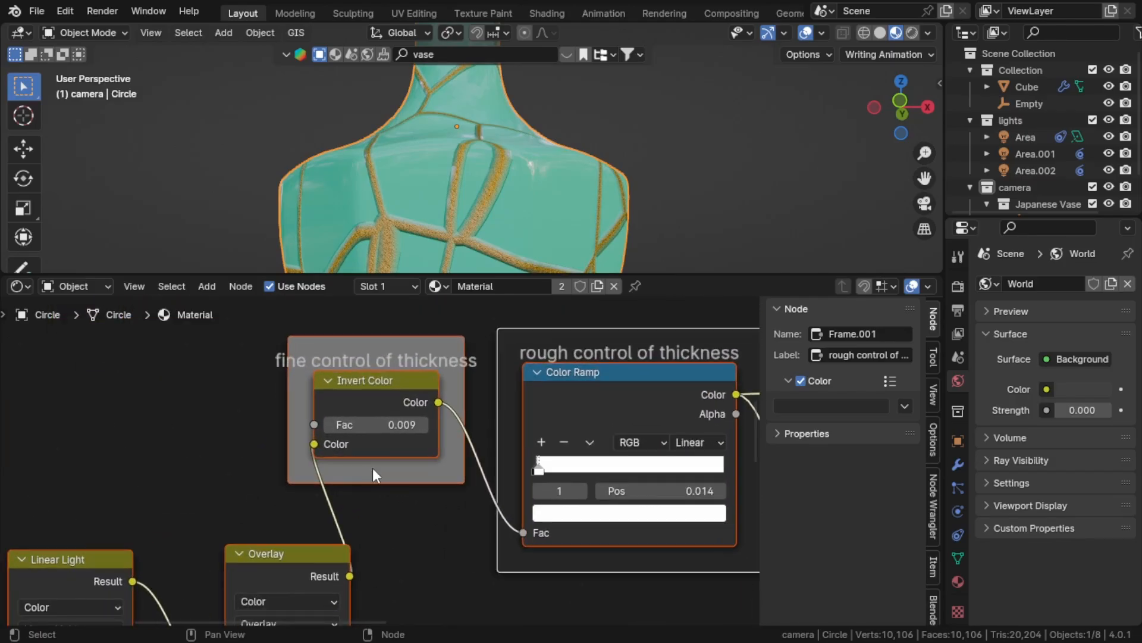
pyautogui.moveTo(373, 468); pyautogui.dragTo(144, 510, button='middle')
pyautogui.scroll(2, 323, 537)
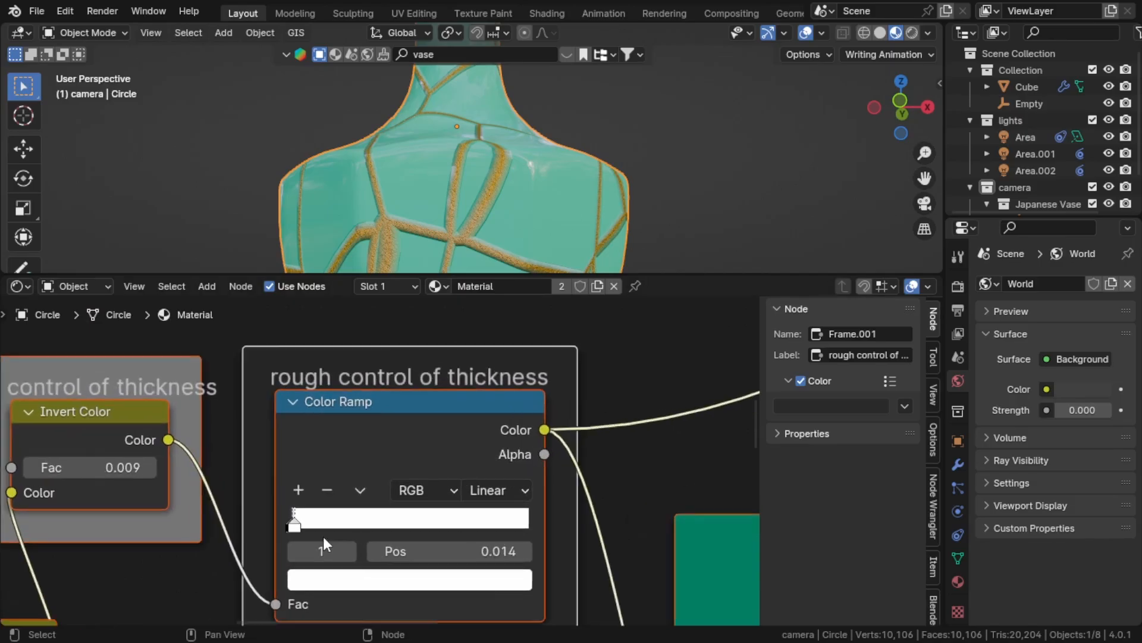
pyautogui.moveTo(287, 531); pyautogui.dragTo(309, 536)
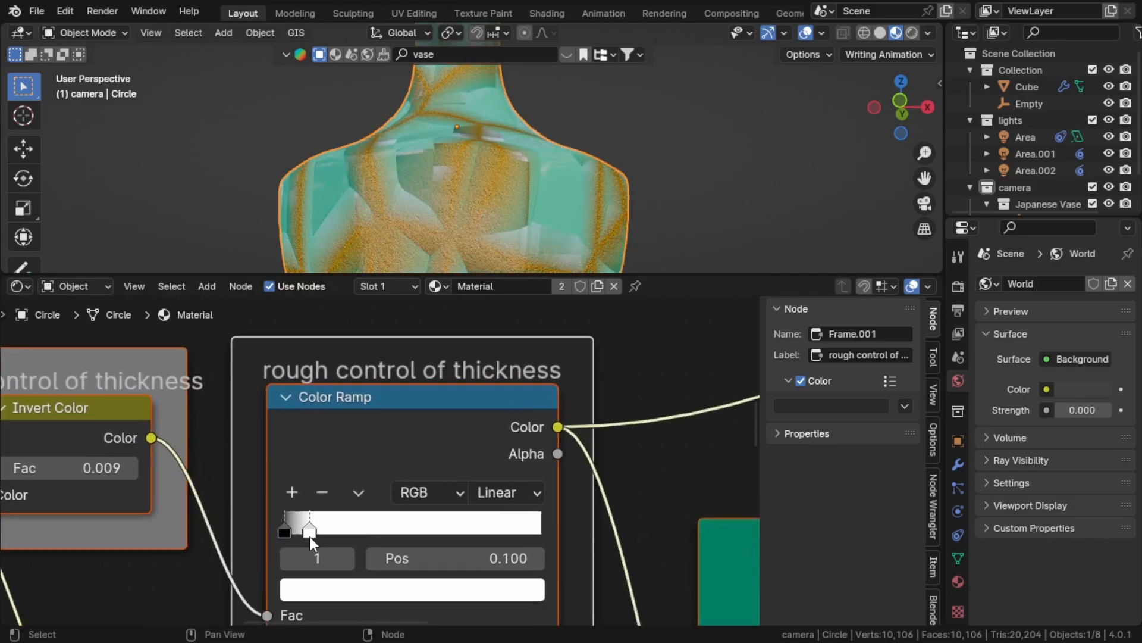
pyautogui.scroll(-5, 317, 70)
pyautogui.moveTo(519, 184); pyautogui.dragTo(452, 138, button='middle')
pyautogui.scroll(5, 441, 137)
pyautogui.scroll(-2, 440, 137)
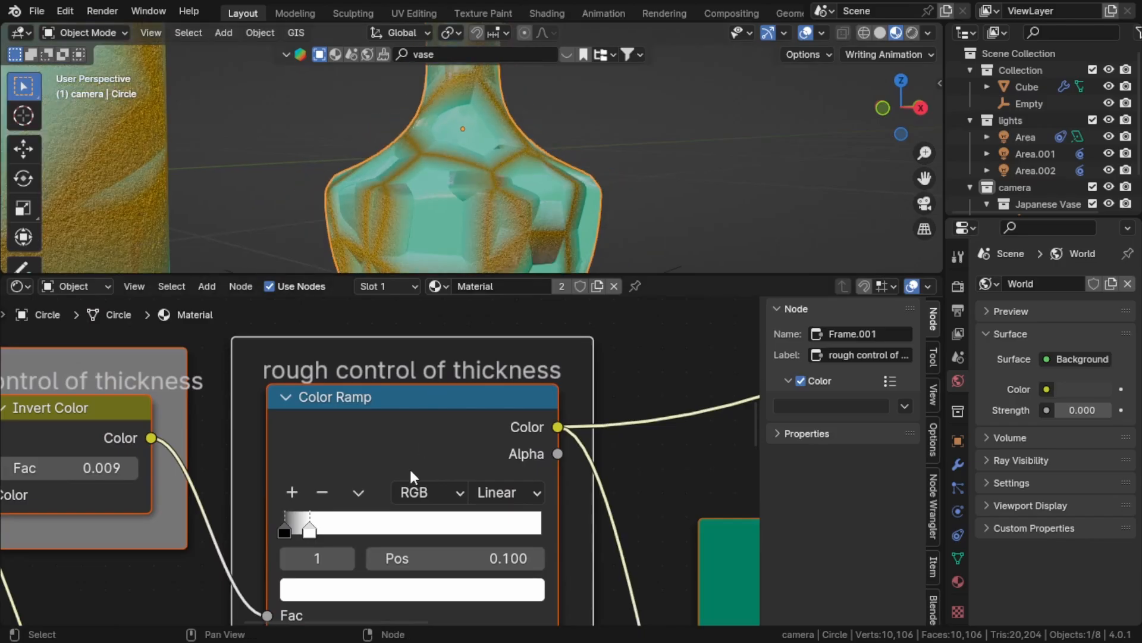
pyautogui.hotkey('ctrl', 'z')
# Try a factor of 0.020 on the fine thickness Invert Color node, inspect the cracks, and undo the change
pyautogui.moveTo(222, 433); pyautogui.dragTo(571, 479, button='middle')
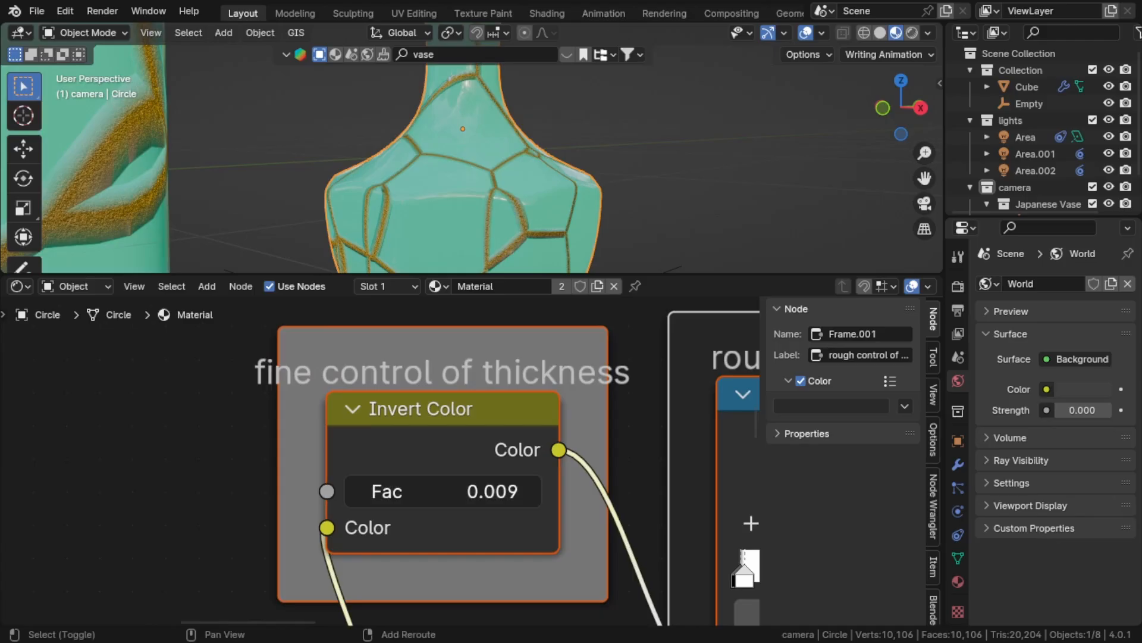
pyautogui.moveTo(443, 492); pyautogui.dragTo(479, 492)
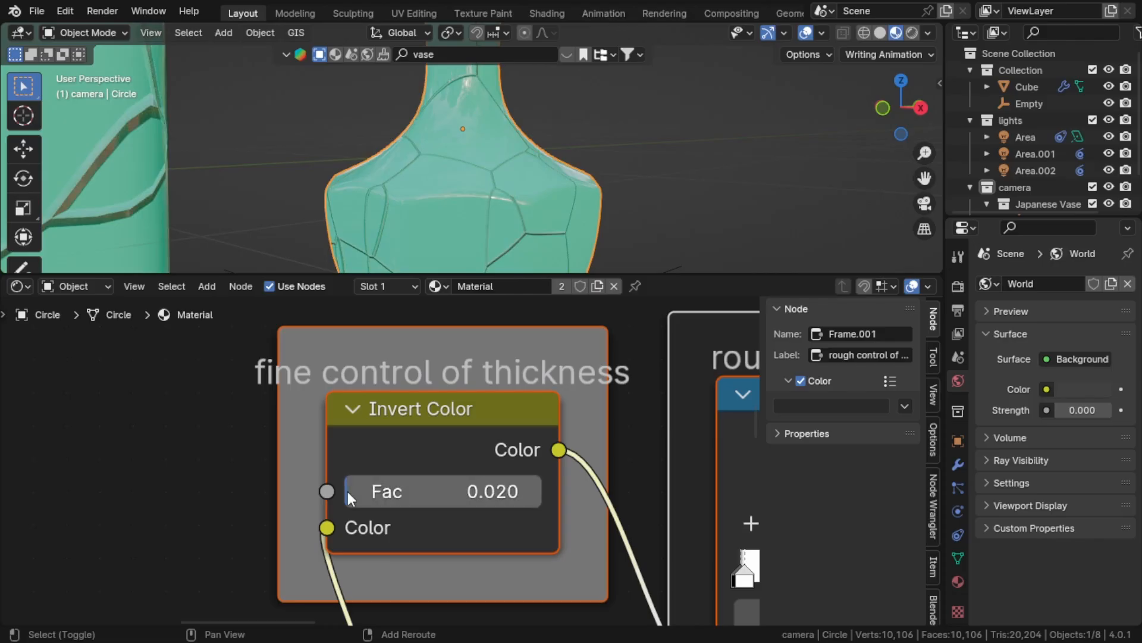
pyautogui.moveTo(387, 183); pyautogui.dragTo(397, 236, button='middle')
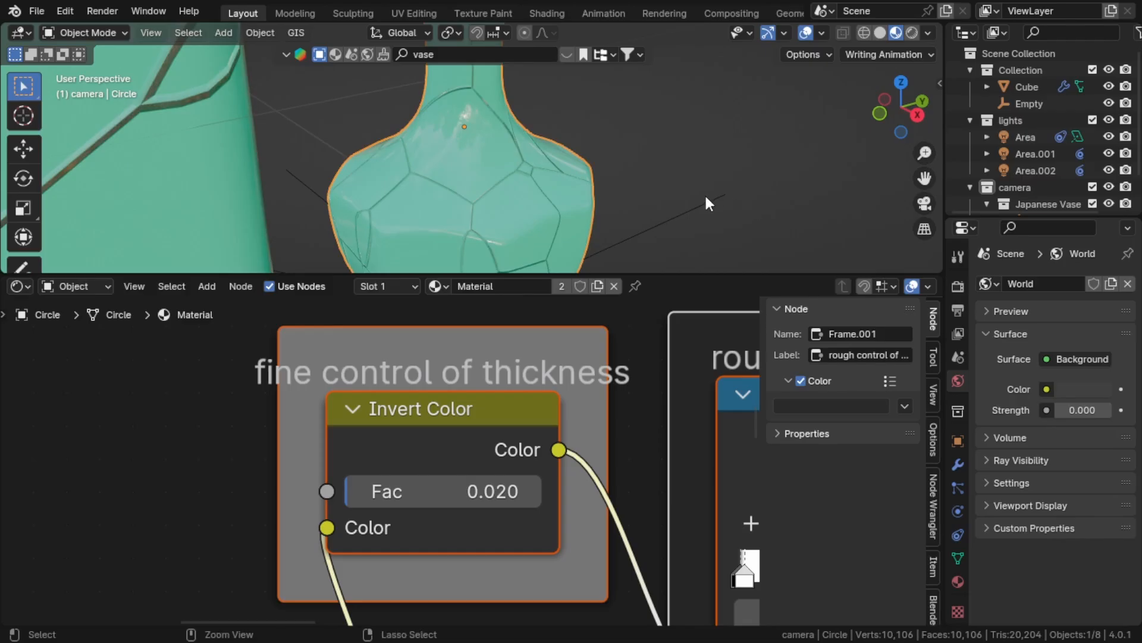
pyautogui.hotkey('ctrl', 'z')
# Try a pale lavender-blue base color on the Main Object Material's Principled BSDF, and undo the color change
pyautogui.scroll(-4, 375, 396)
pyautogui.moveTo(400, 437); pyautogui.dragTo(458, 436, button='middle')
pyautogui.scroll(-11, 446, 370)
pyautogui.scroll(-3, 445, 369)
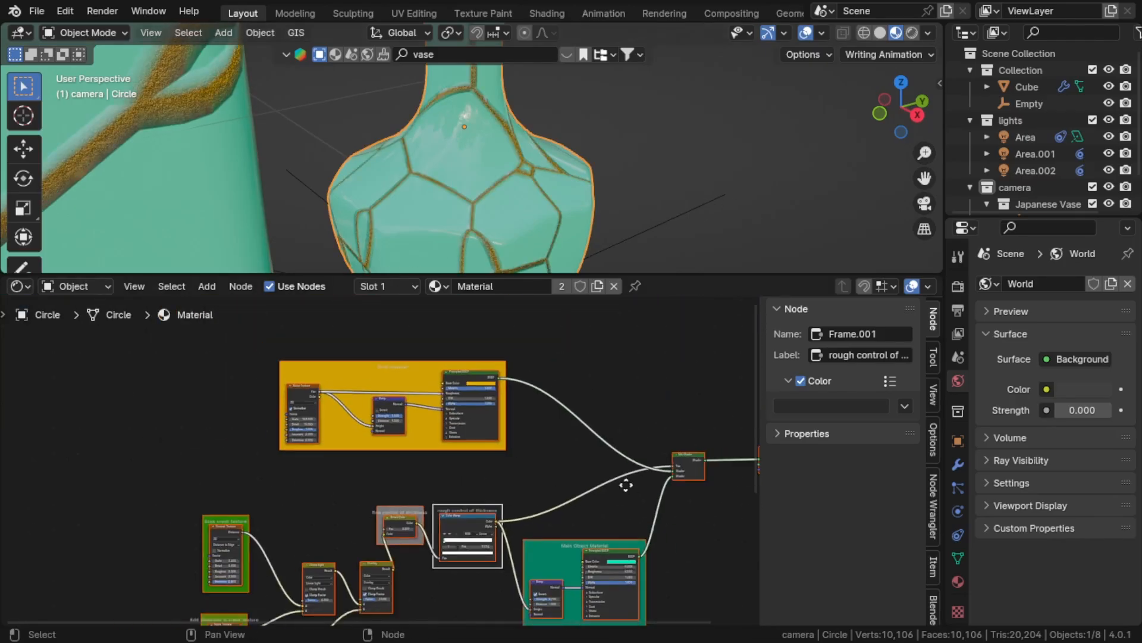
pyautogui.moveTo(625, 479); pyautogui.dragTo(430, 355, button='middle')
pyautogui.scroll(6, 430, 355)
pyautogui.scroll(1, 437, 381)
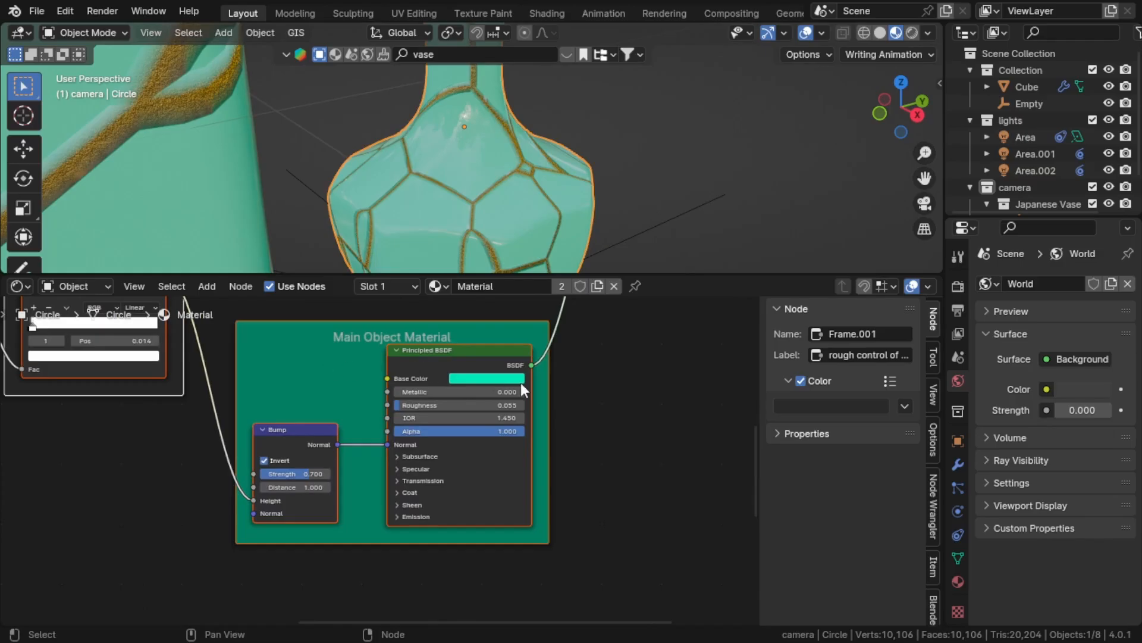
pyautogui.moveTo(557, 364); pyautogui.dragTo(511, 442, button='middle')
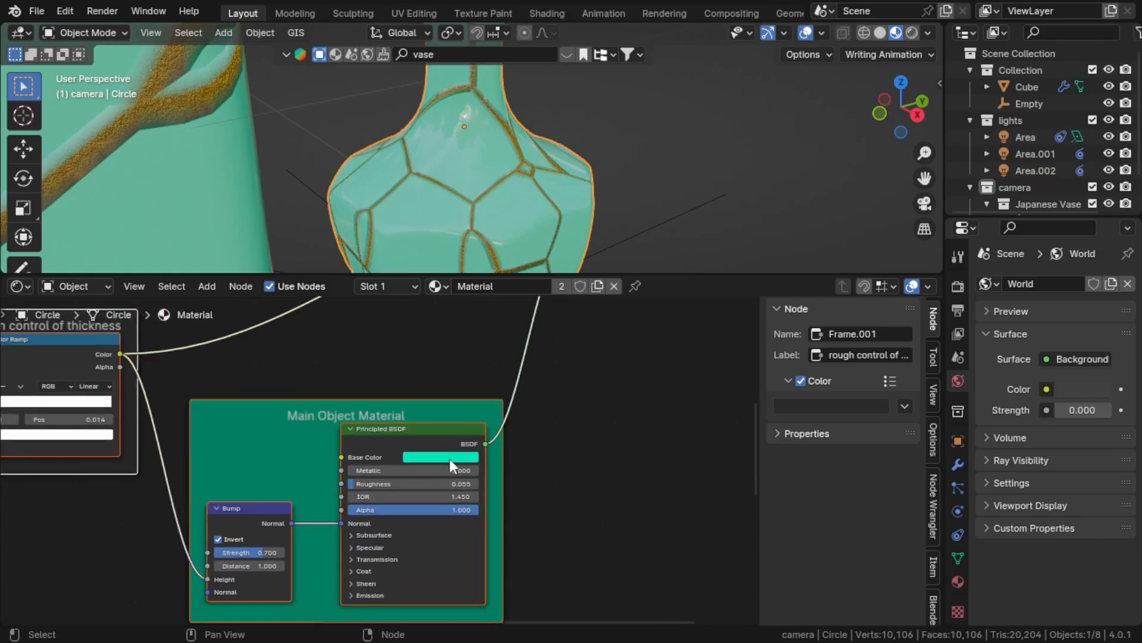
pyautogui.click(454, 459)
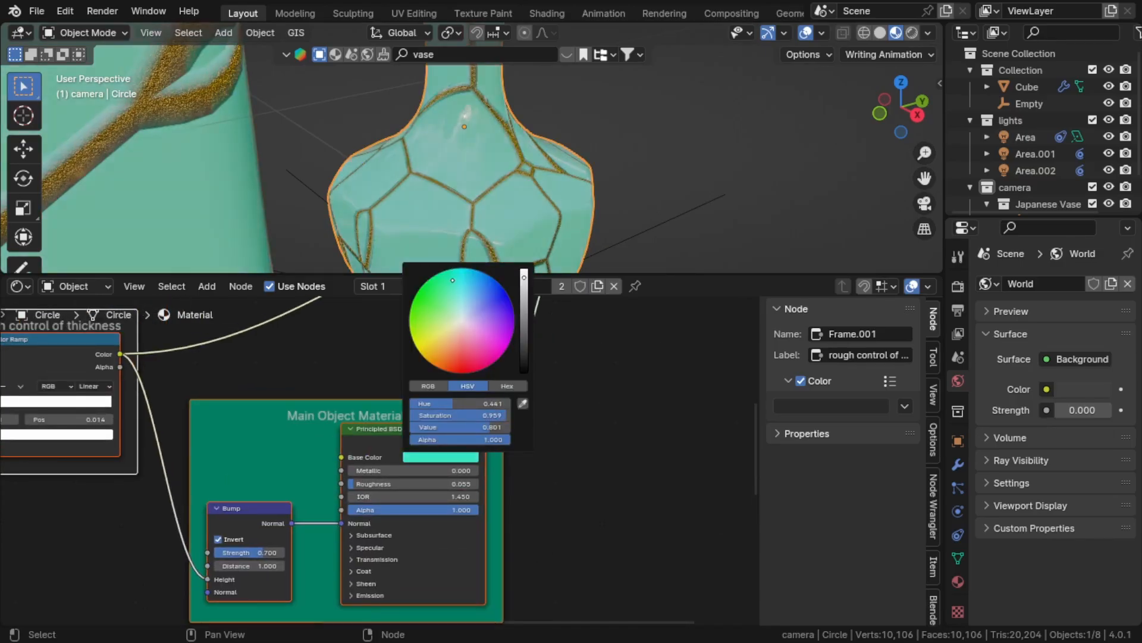
pyautogui.moveTo(452, 280)
pyautogui.mouseDown()
pyautogui.moveTo(432, 349)
pyautogui.moveTo(480, 359)
pyautogui.moveTo(510, 326)
pyautogui.moveTo(500, 287)
pyautogui.moveTo(469, 314)
pyautogui.mouseUp()
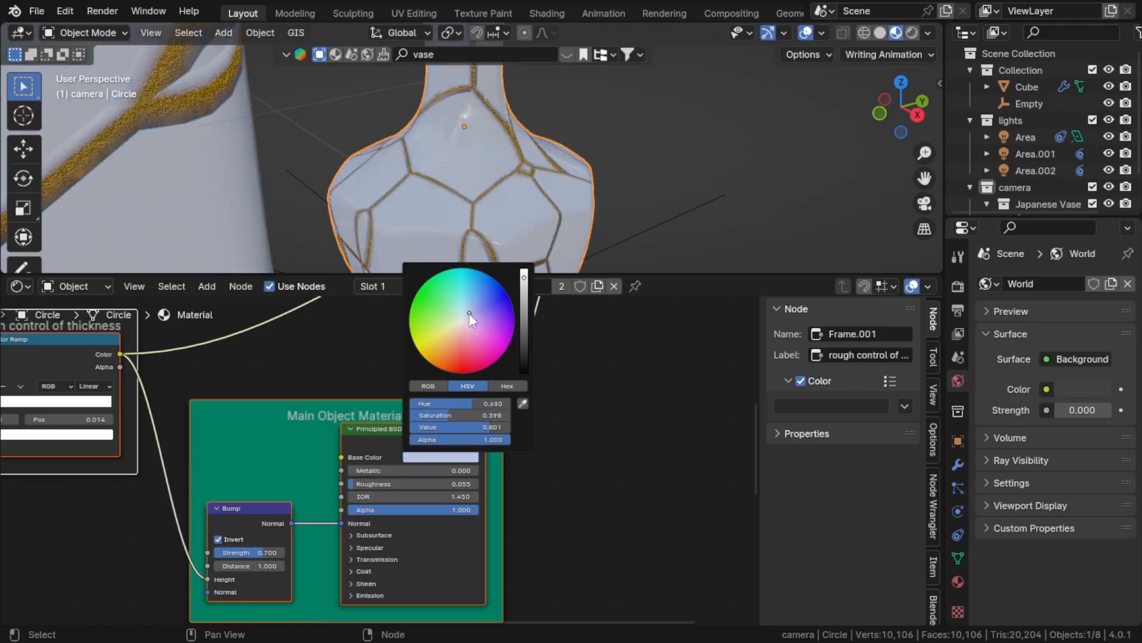
pyautogui.hotkey('ctrl', 'z')
# Lower the metallic value of the Gold material's Principled BSDF to 0.195
pyautogui.moveTo(330, 341); pyautogui.dragTo(757, 405, button='middle')
pyautogui.moveTo(223, 370); pyautogui.dragTo(395, 396, button='middle')
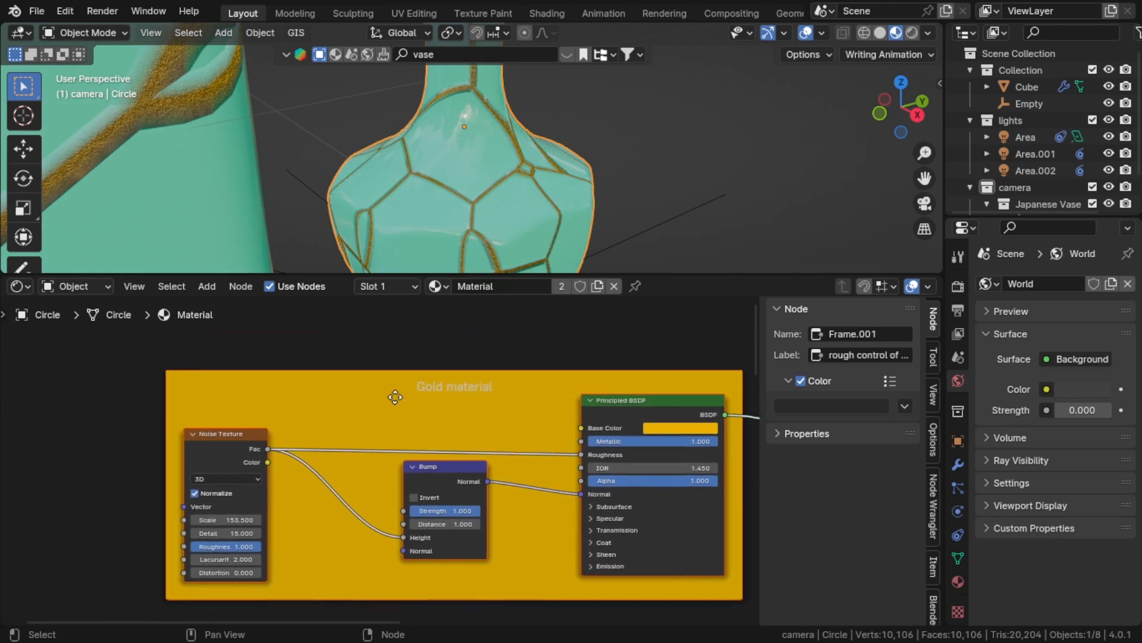
pyautogui.scroll(3, 539, 395)
pyautogui.scroll(1, 659, 410)
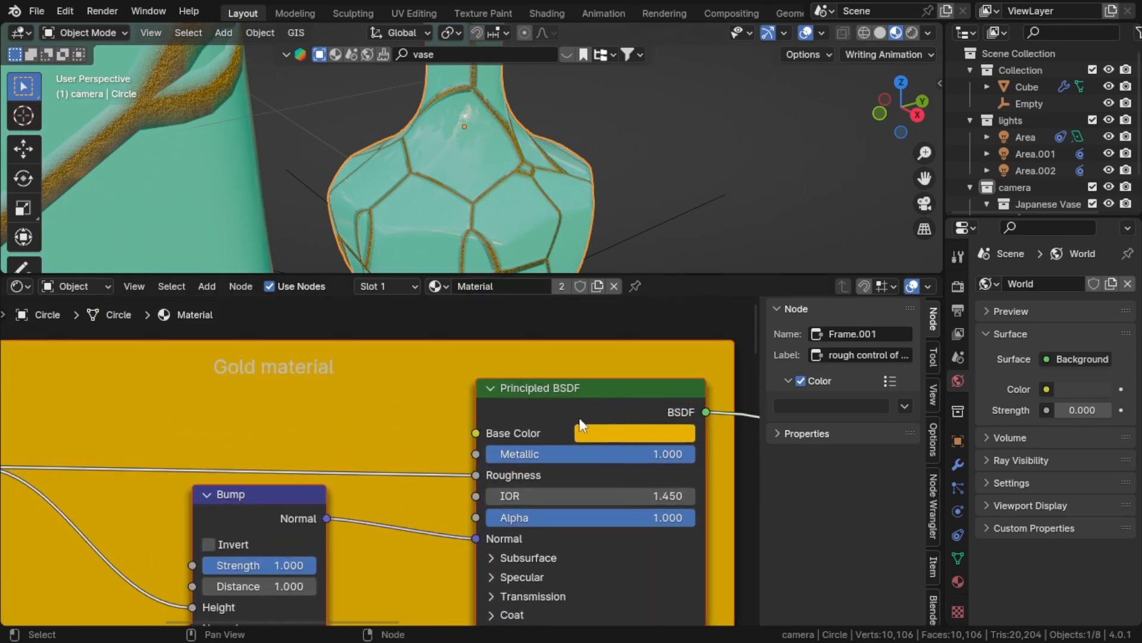
pyautogui.moveTo(375, 449); pyautogui.dragTo(82, 480, button='middle')
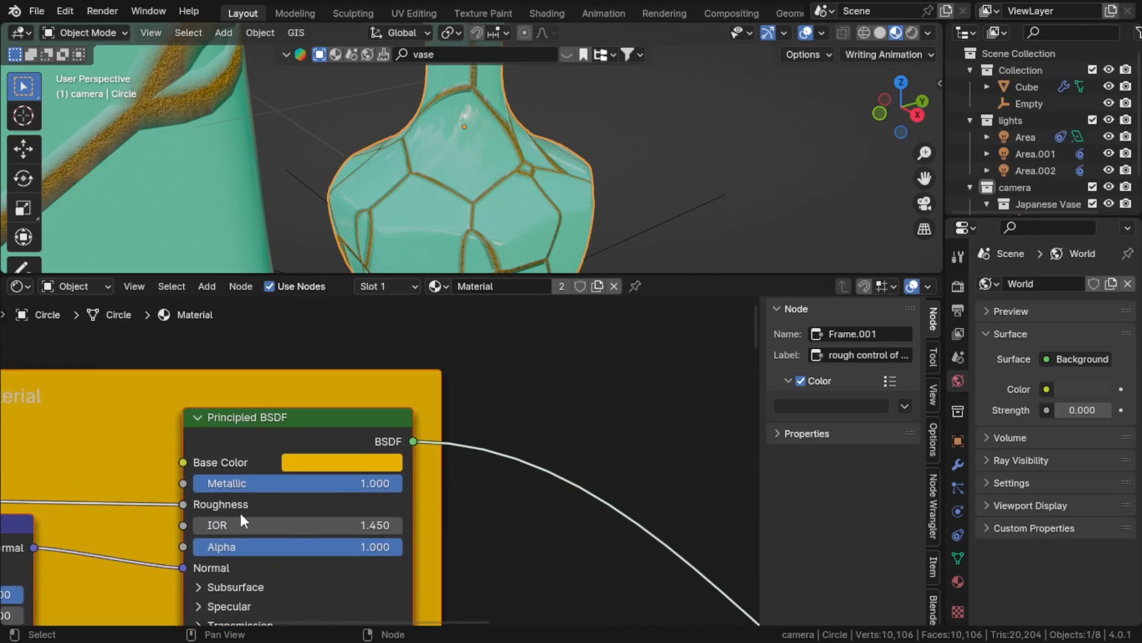
pyautogui.click(307, 465)
pyautogui.moveTo(251, 483); pyautogui.dragTo(159, 484)
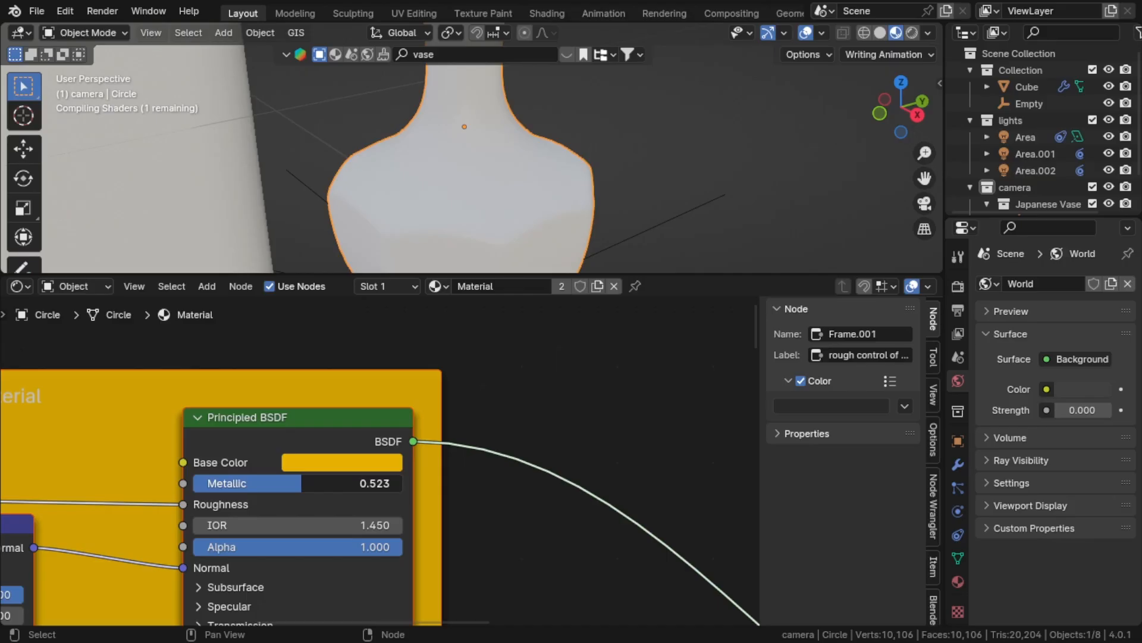
pyautogui.moveTo(301, 483); pyautogui.dragTo(233, 483)
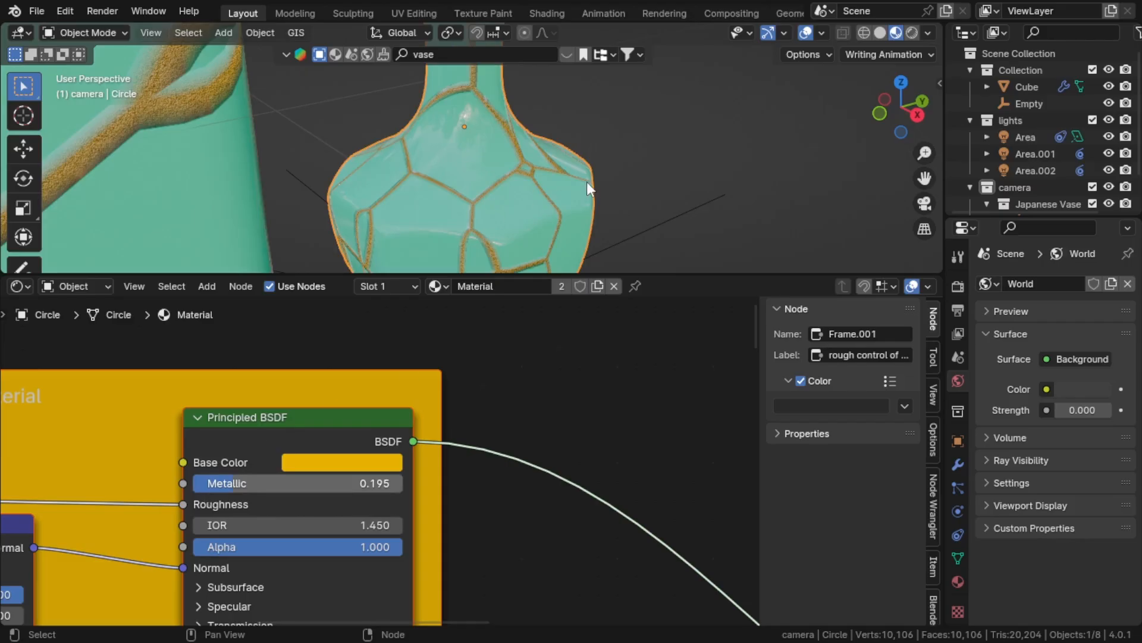
# Examine the gold cracks on the vase from several angles and review the material's full node layout
pyautogui.press('Return')
pyautogui.click(639, 354)
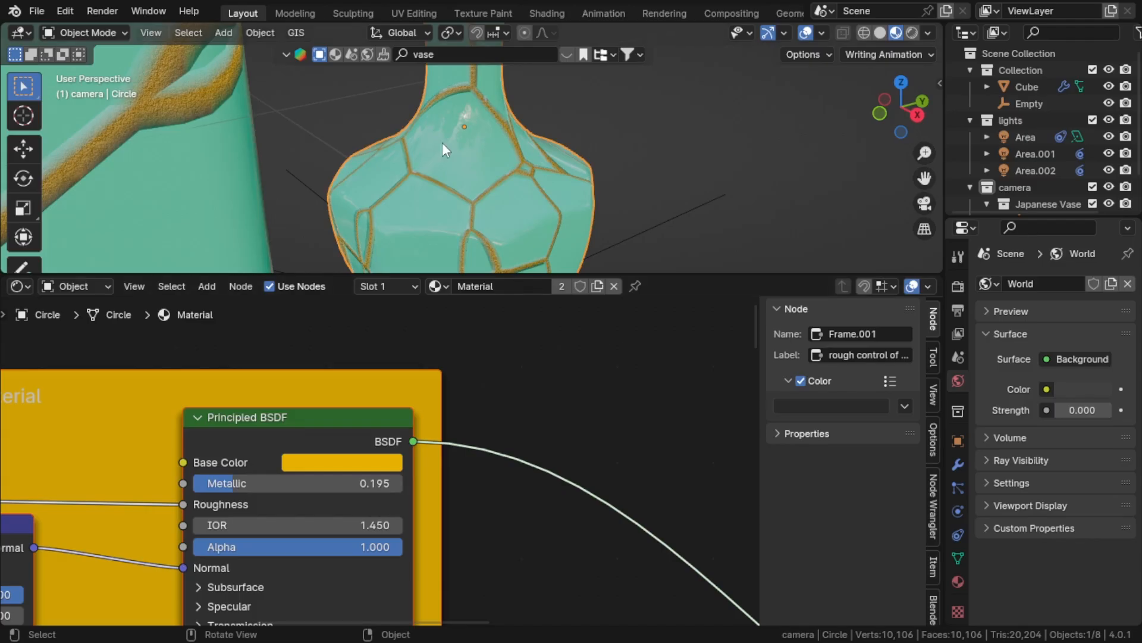
pyautogui.moveTo(442, 147); pyautogui.dragTo(452, 226, button='middle')
pyautogui.scroll(-4, 382, 382)
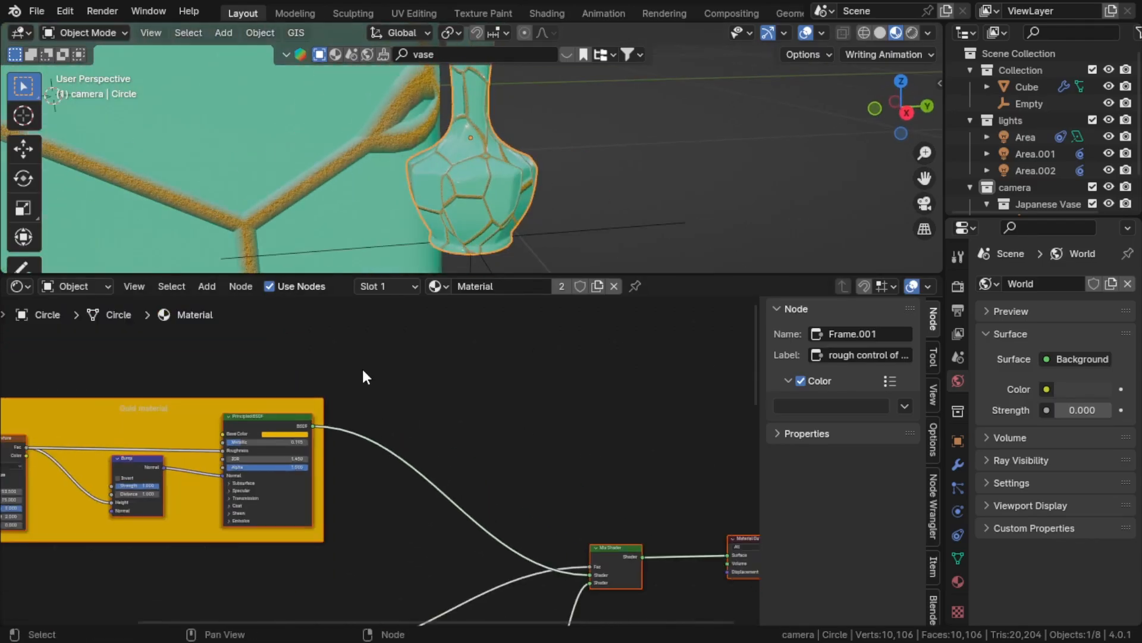
pyautogui.moveTo(469, 467); pyautogui.dragTo(215, 370, button='middle')
pyautogui.scroll(6, 341, 460)
pyautogui.scroll(-11, 506, 420)
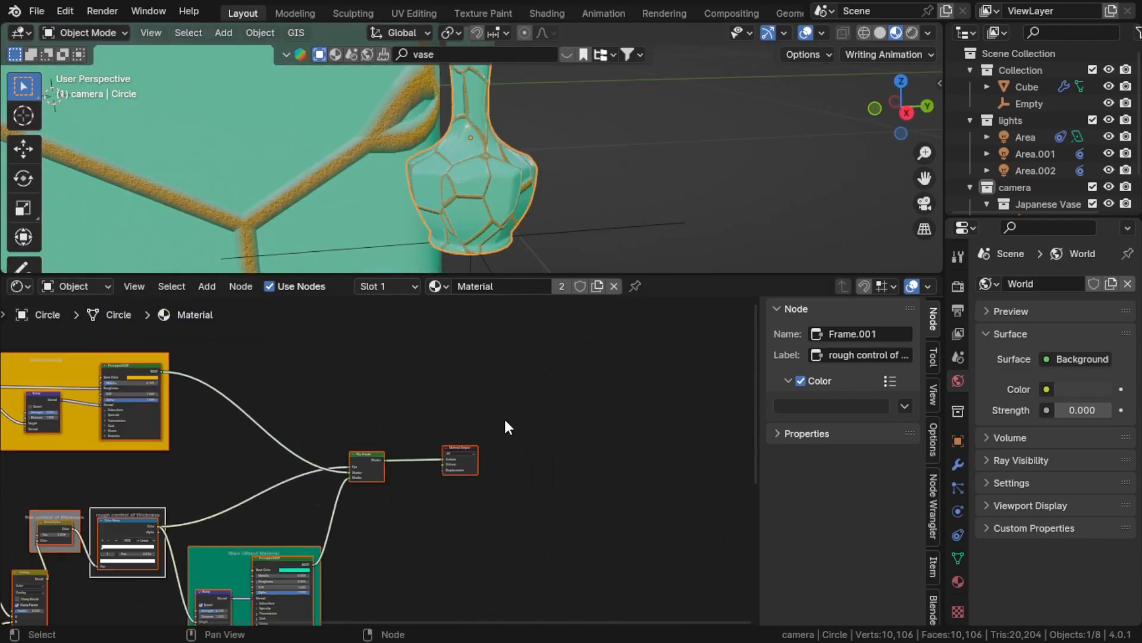
pyautogui.moveTo(505, 420); pyautogui.dragTo(2, 395, button='middle')
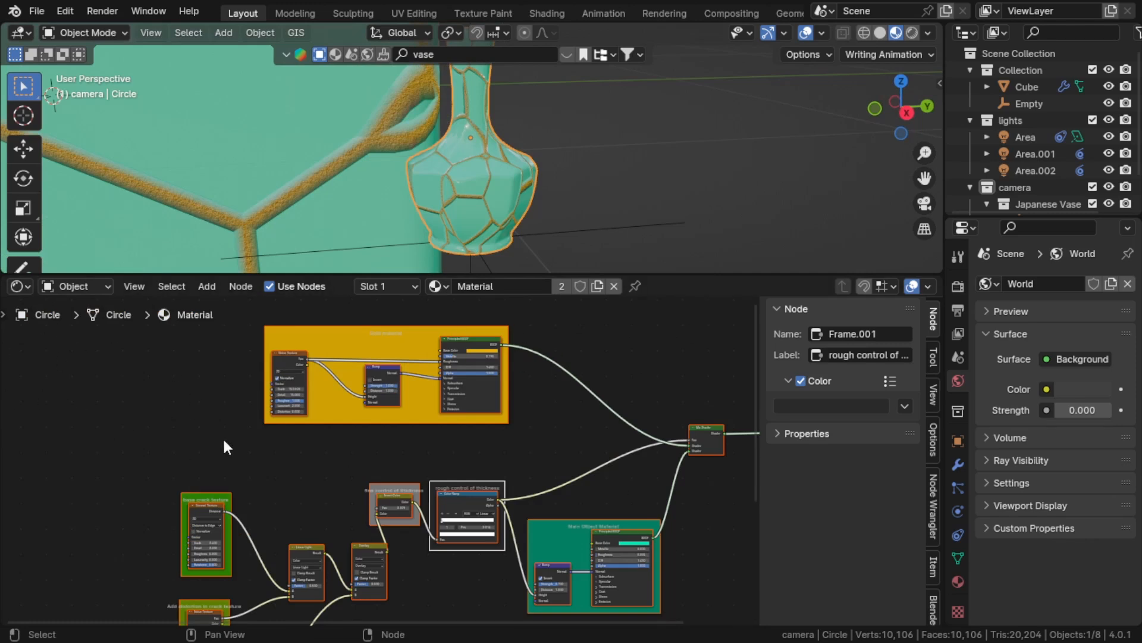
pyautogui.scroll(5, 414, 109)
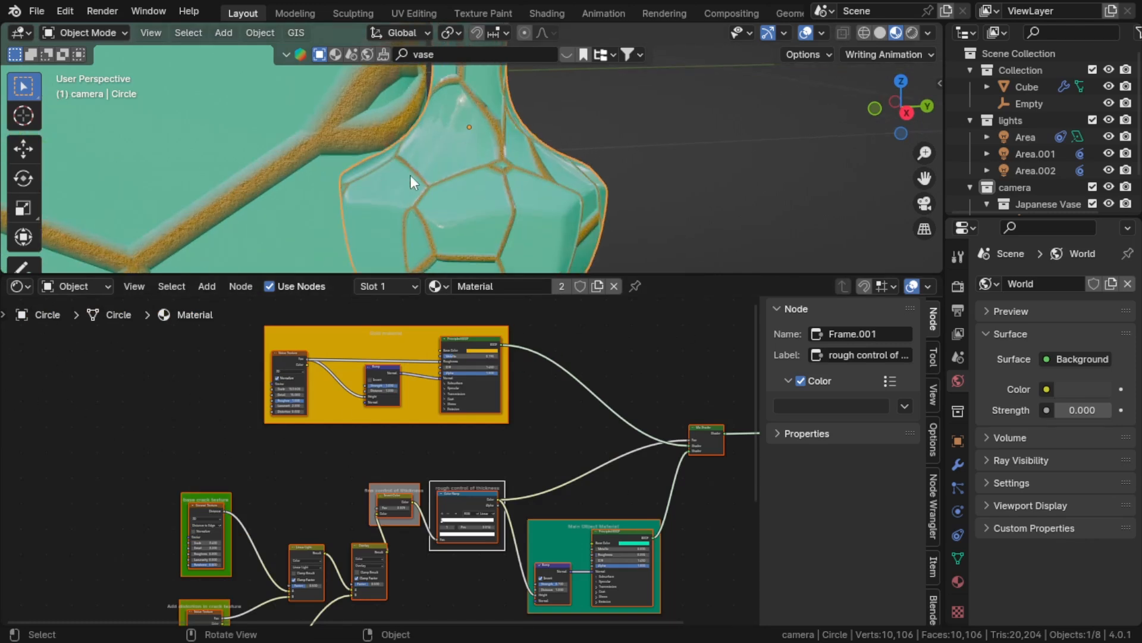
pyautogui.scroll(-5, 410, 175)
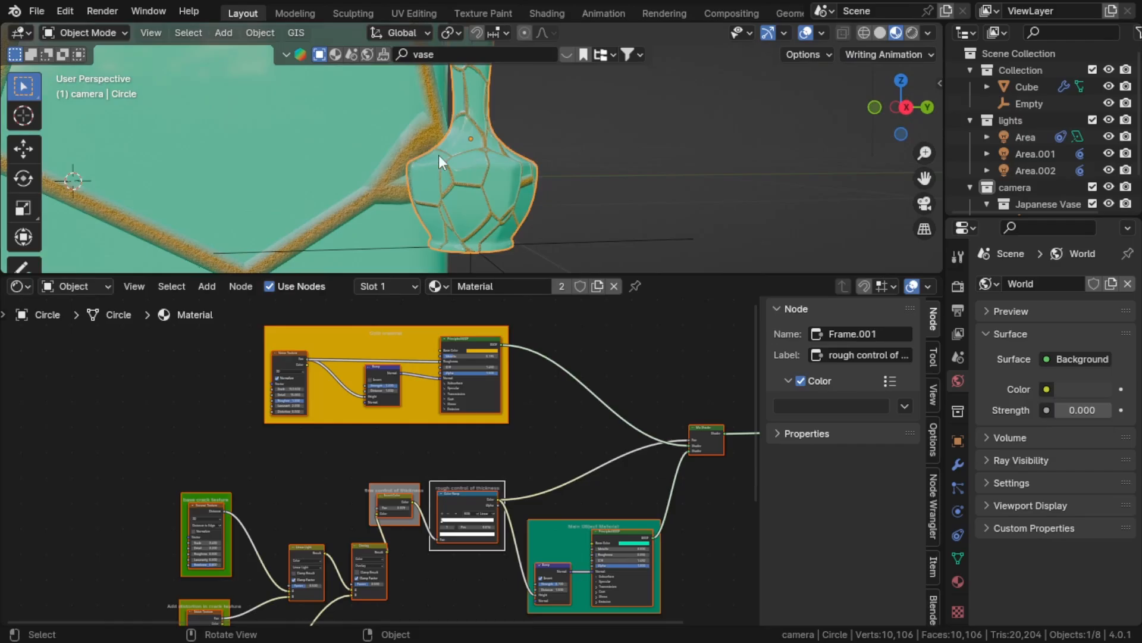
pyautogui.moveTo(439, 156); pyautogui.dragTo(497, 172, button='middle')
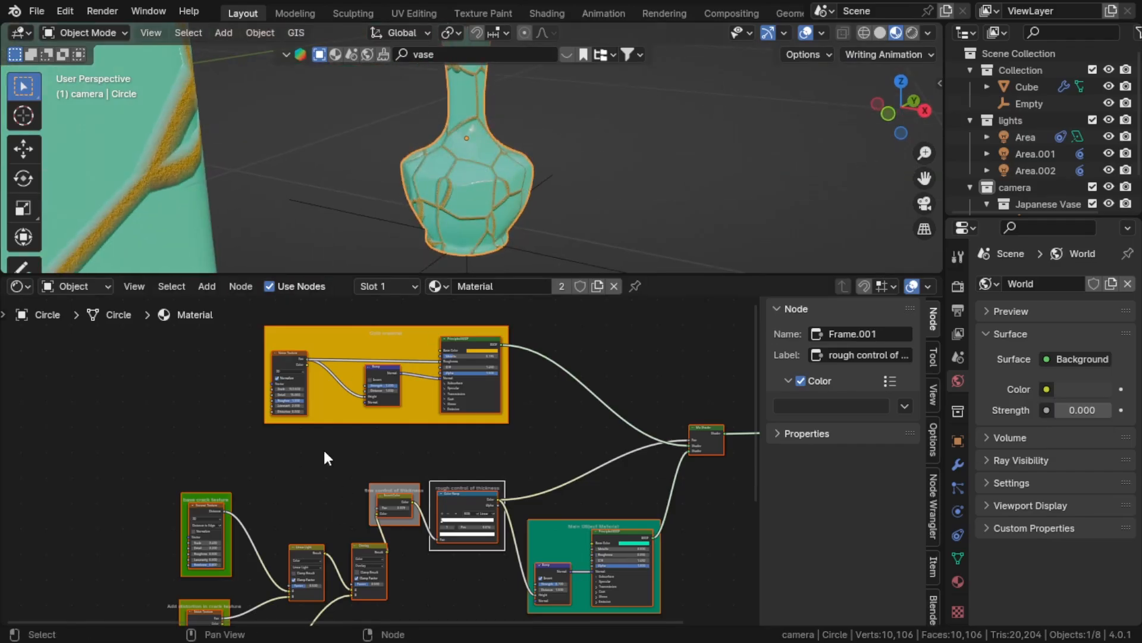
pyautogui.moveTo(324, 459); pyautogui.dragTo(287, 393, button='middle')
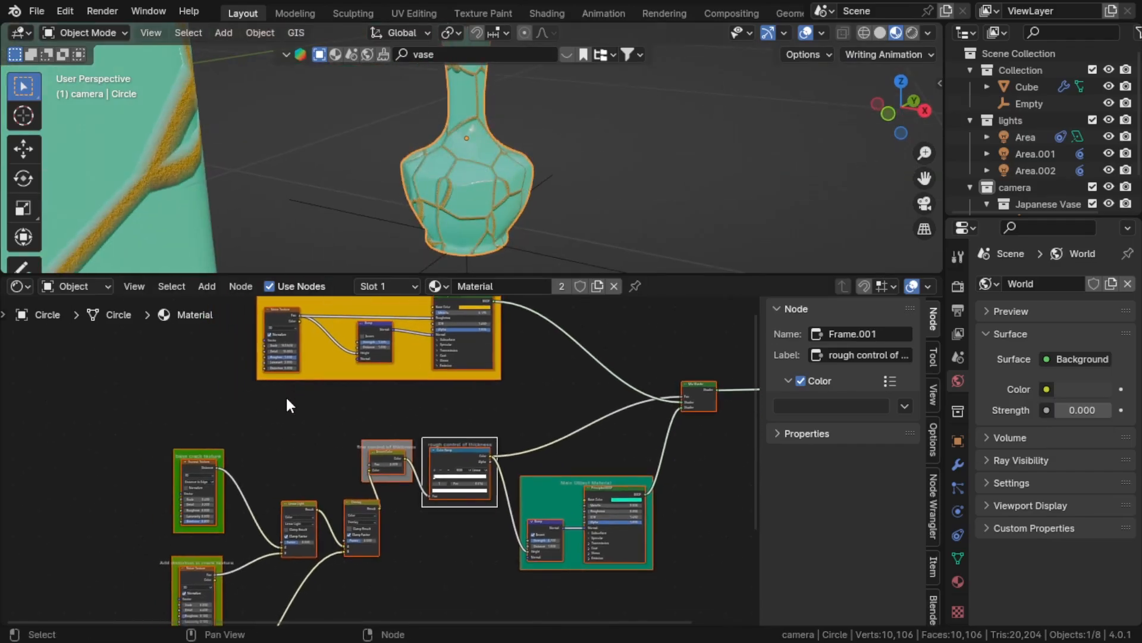